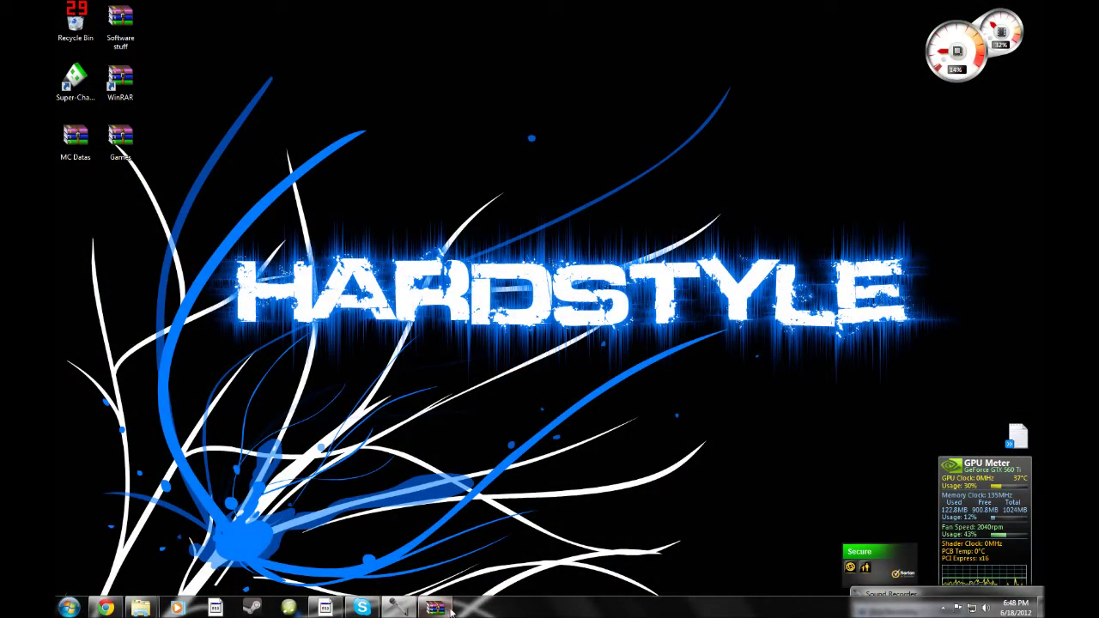
# Step: Close the open WinRAR and file explorer windows to clear the desktop
pyautogui.rightClick(450, 609)
pyautogui.click(410, 574)
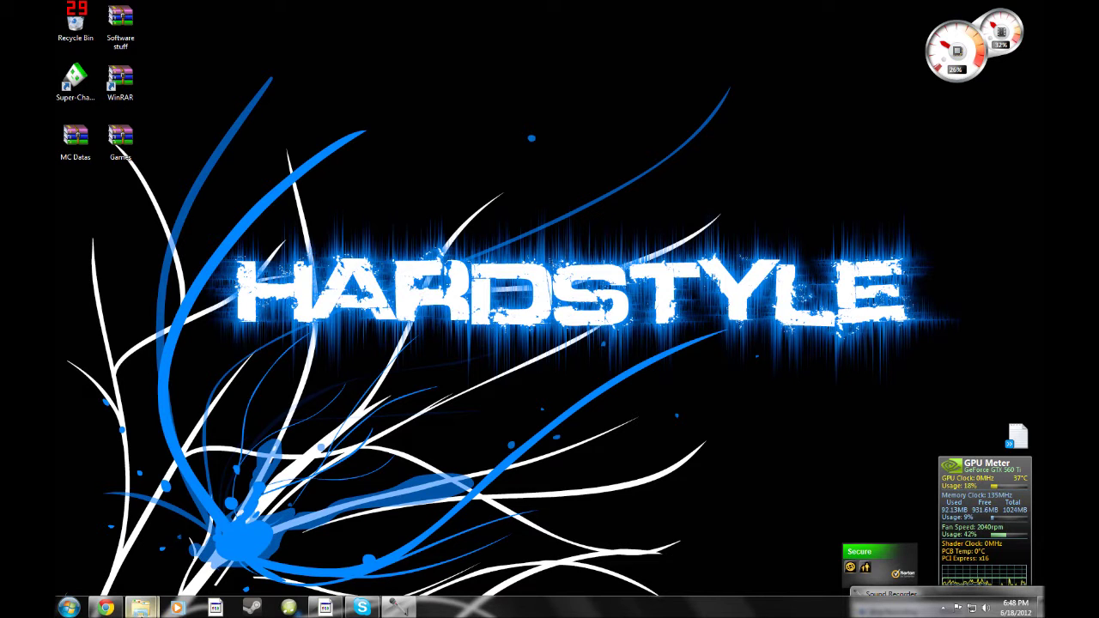
pyautogui.rightClick(142, 608)
pyautogui.click(153, 577)
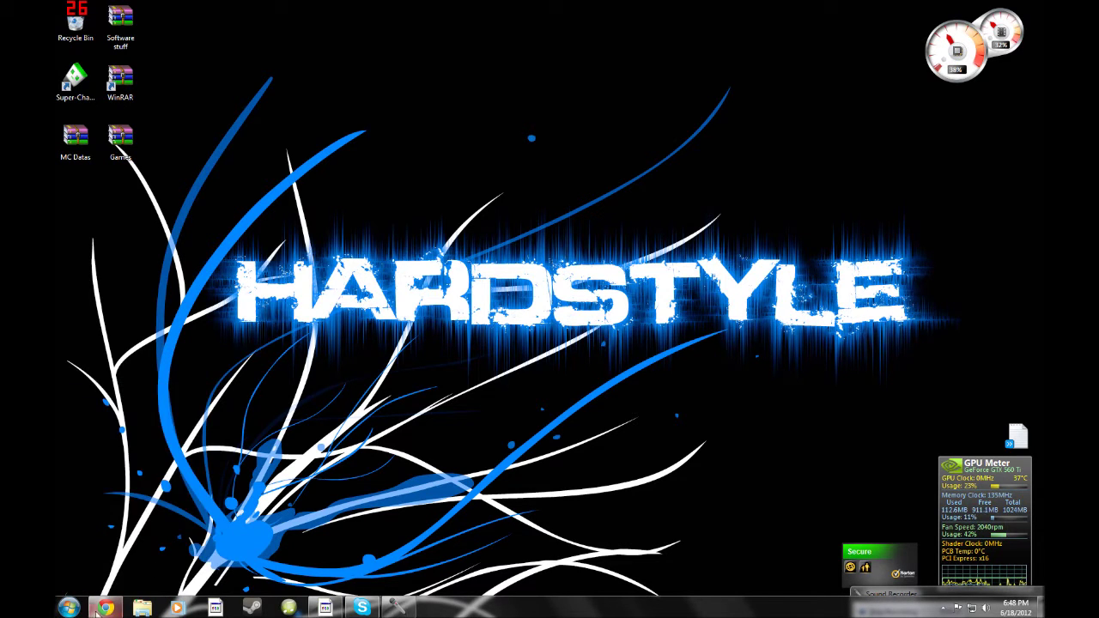
# Step: Open the Roaming folder through %Appdata% and view the MC mods folder inside .minecraft
pyautogui.click(69, 608)
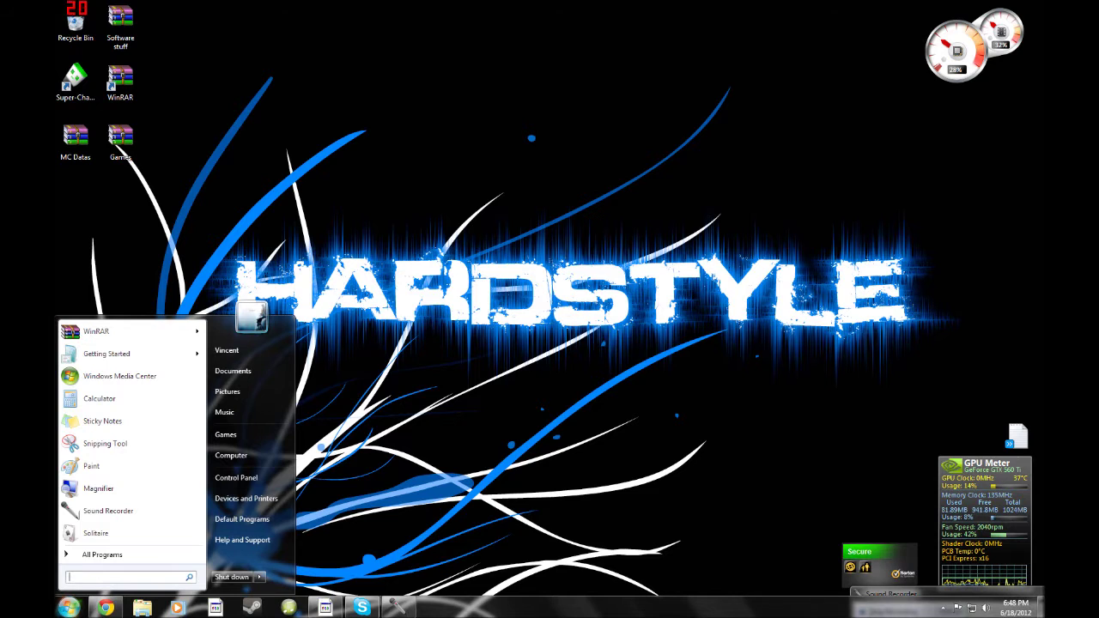
pyautogui.write('%Appdata')
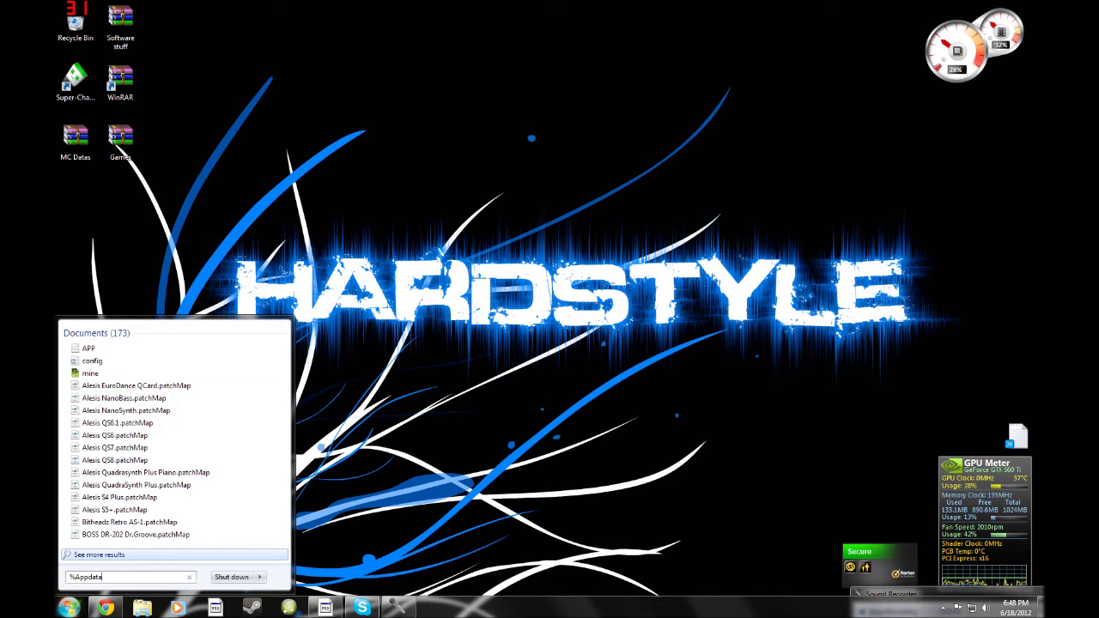
pyautogui.write('%')
pyautogui.click(111, 338)
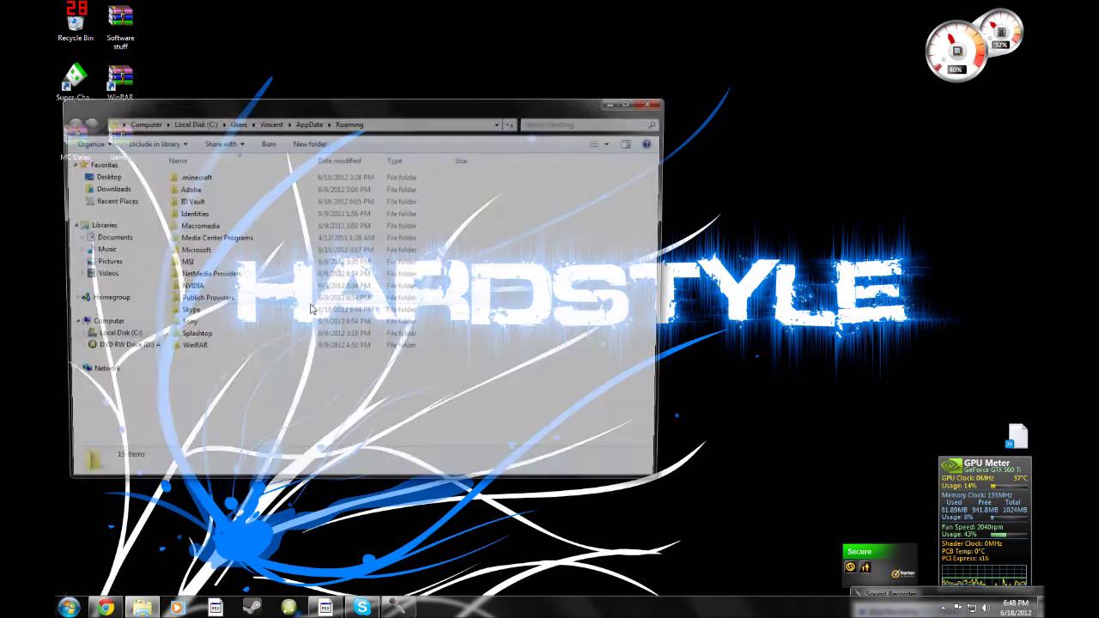
pyautogui.doubleClick(226, 178)
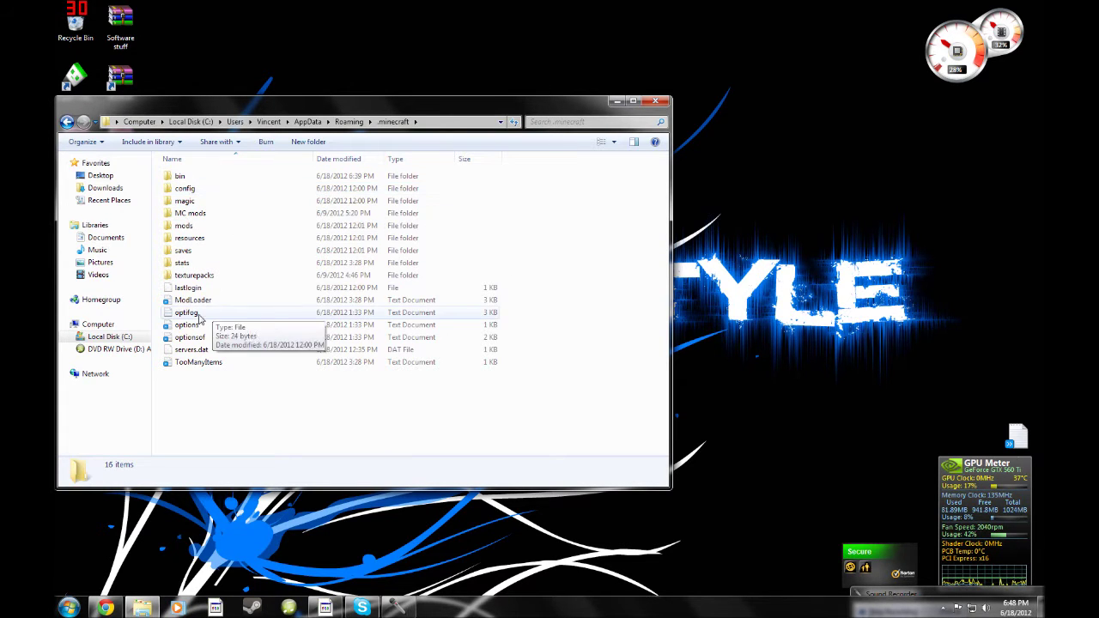
pyautogui.doubleClick(221, 214)
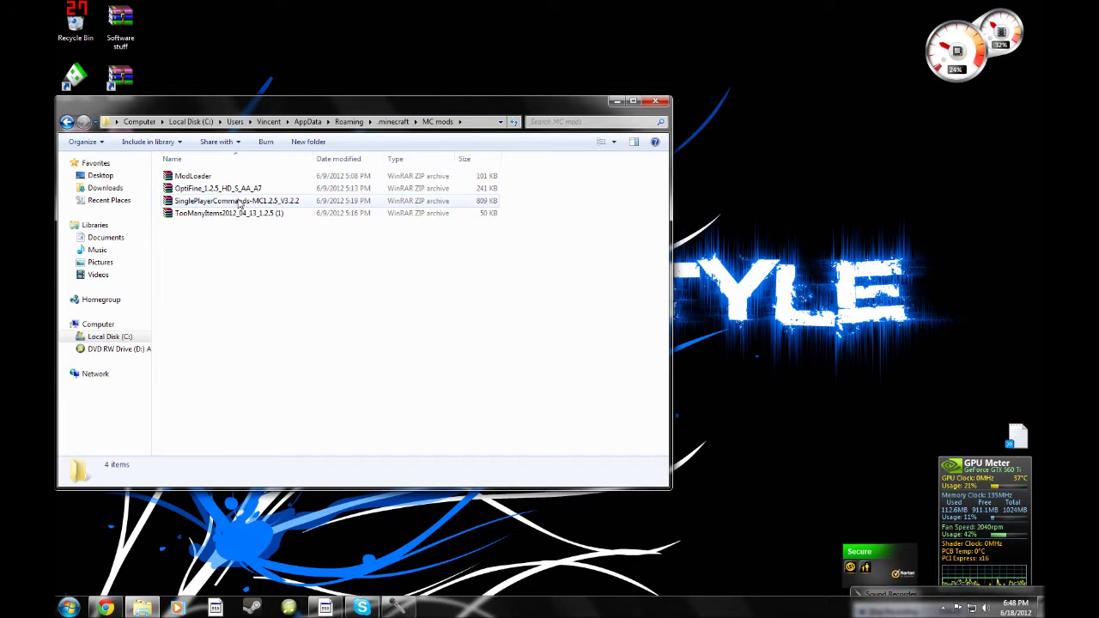
# Step: Return from MC mods to the Roaming folder and close the folder window
pyautogui.press('BackSpace')
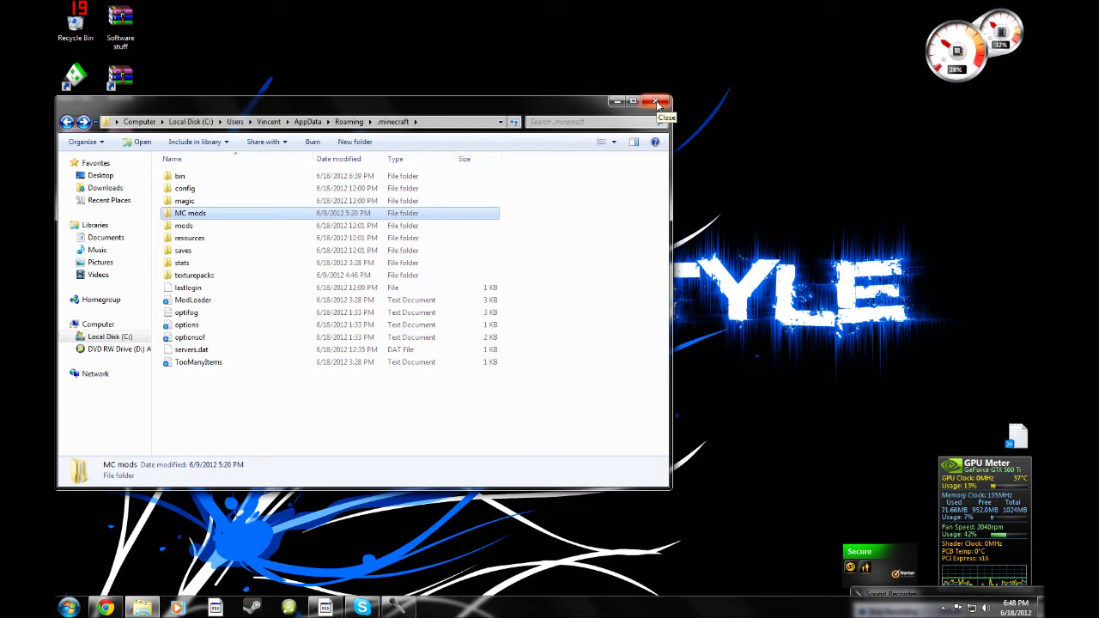
pyautogui.click(67, 121)
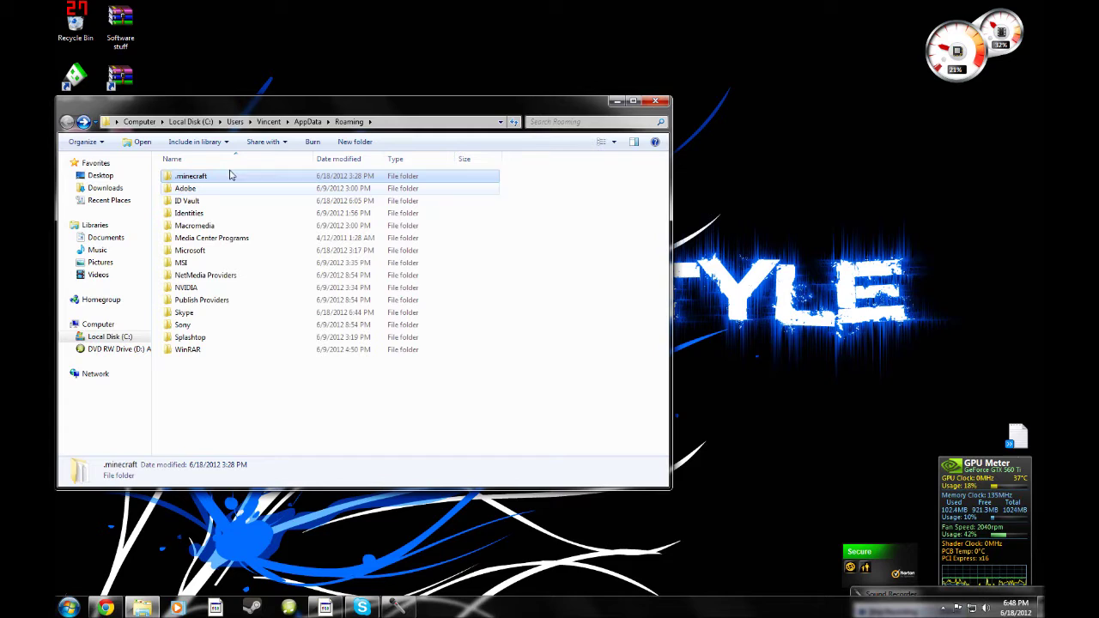
pyautogui.click(663, 100)
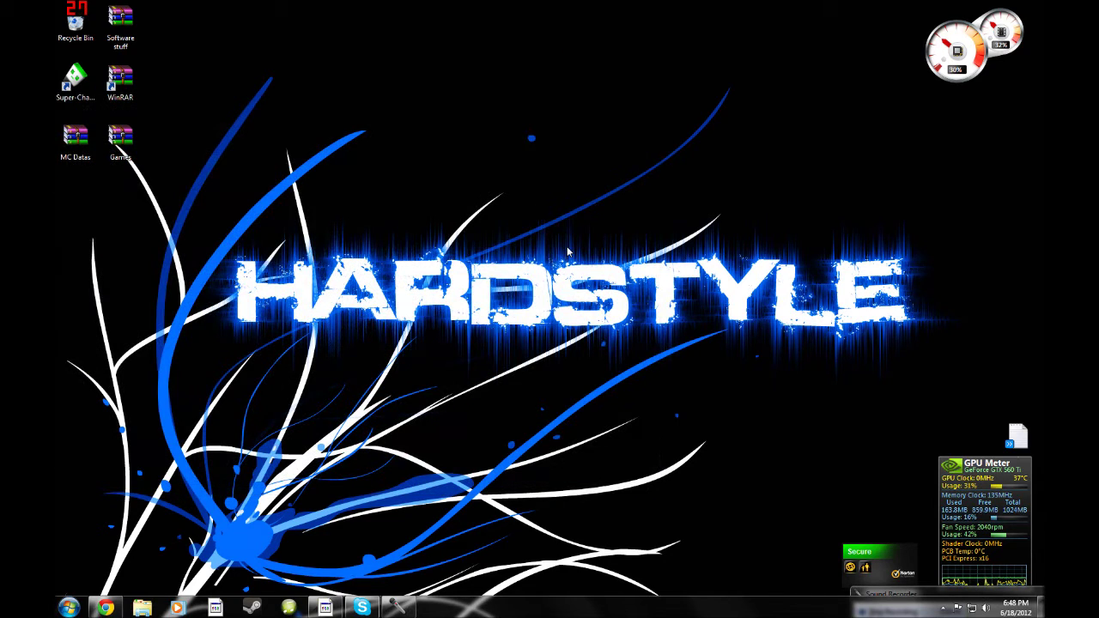
# Step: Search for %appdata%, open the Roaming folder and move its window clear of the desktop icons
pyautogui.click(69, 607)
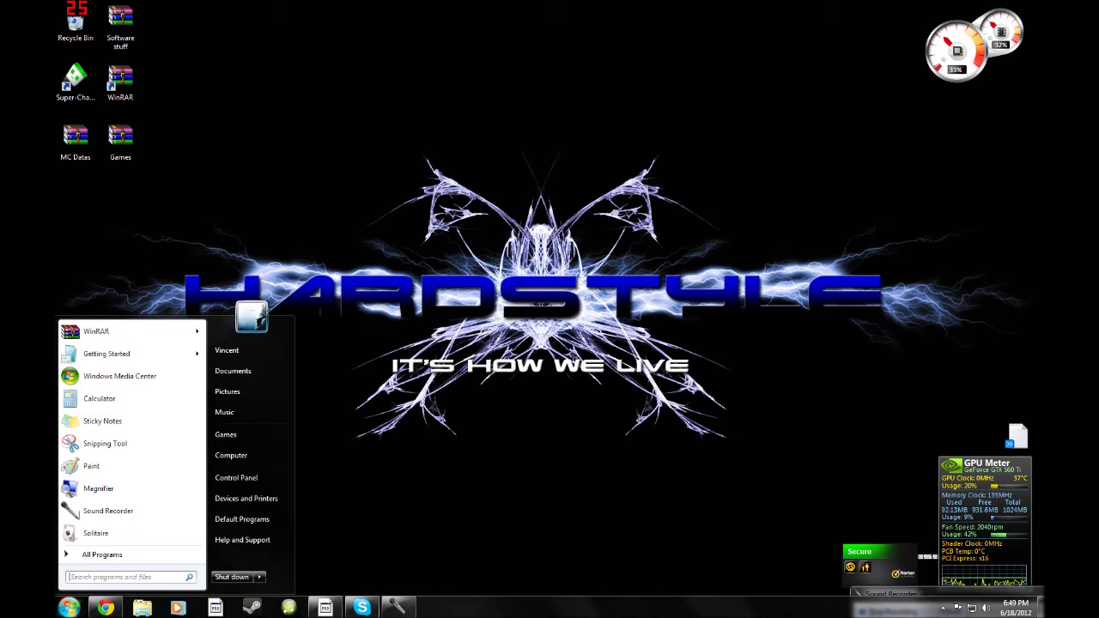
pyautogui.click(129, 577)
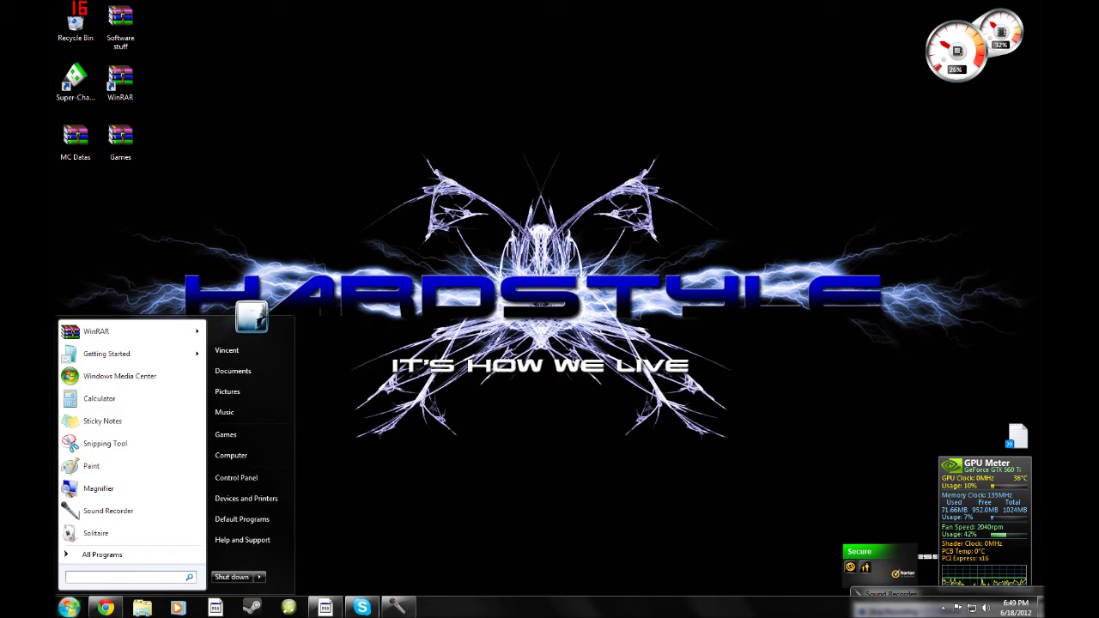
pyautogui.write('%ap')
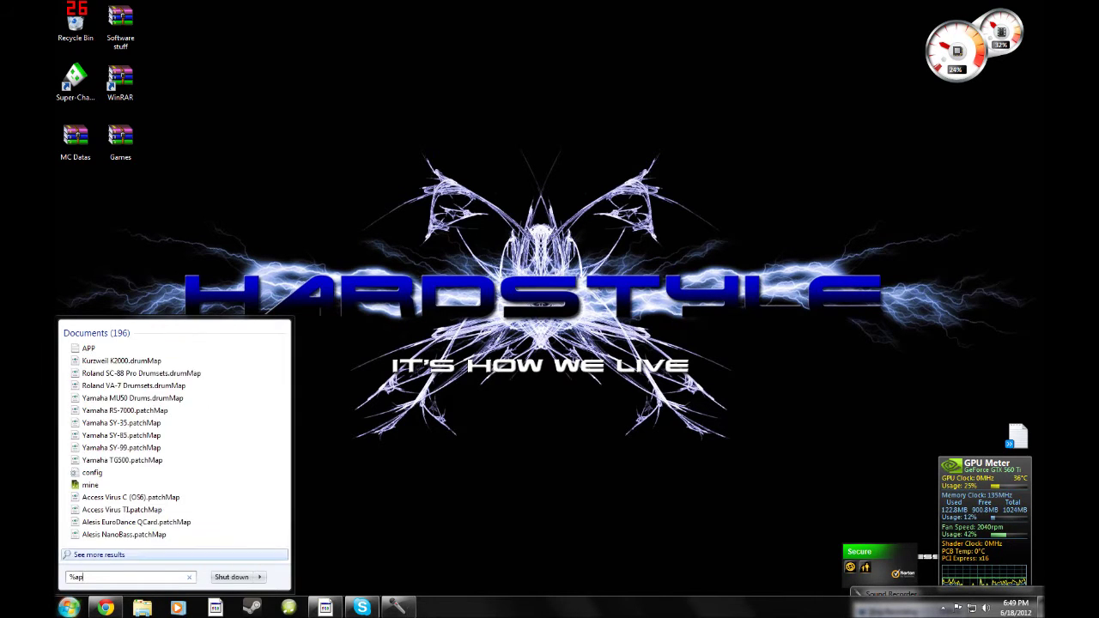
pyautogui.write('pdata%')
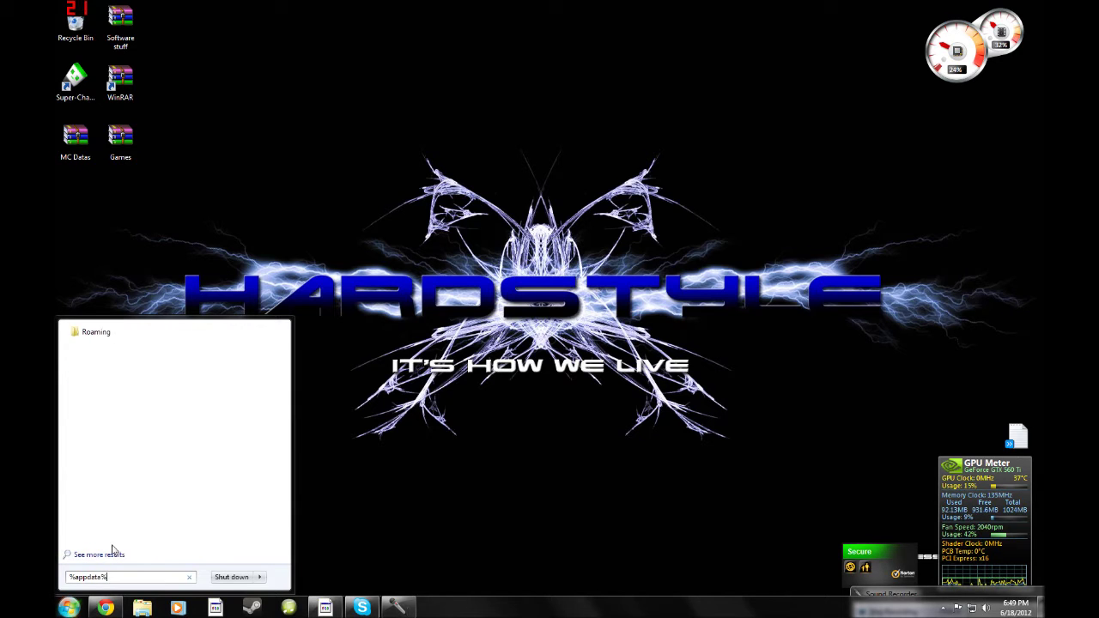
pyautogui.click(96, 333)
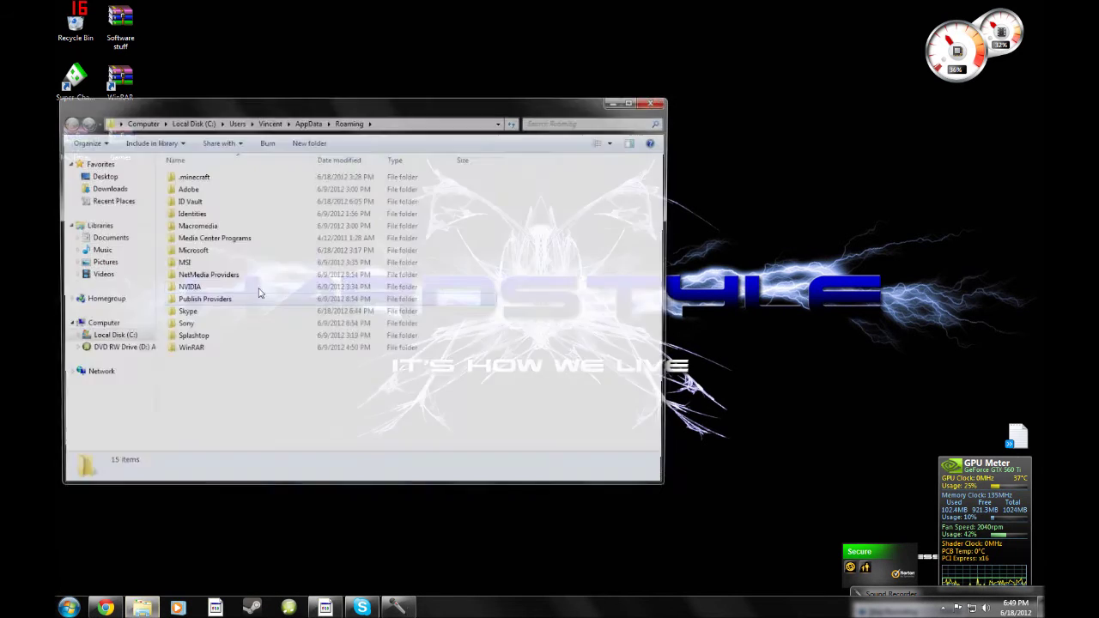
pyautogui.moveTo(215, 102); pyautogui.dragTo(499, 83)
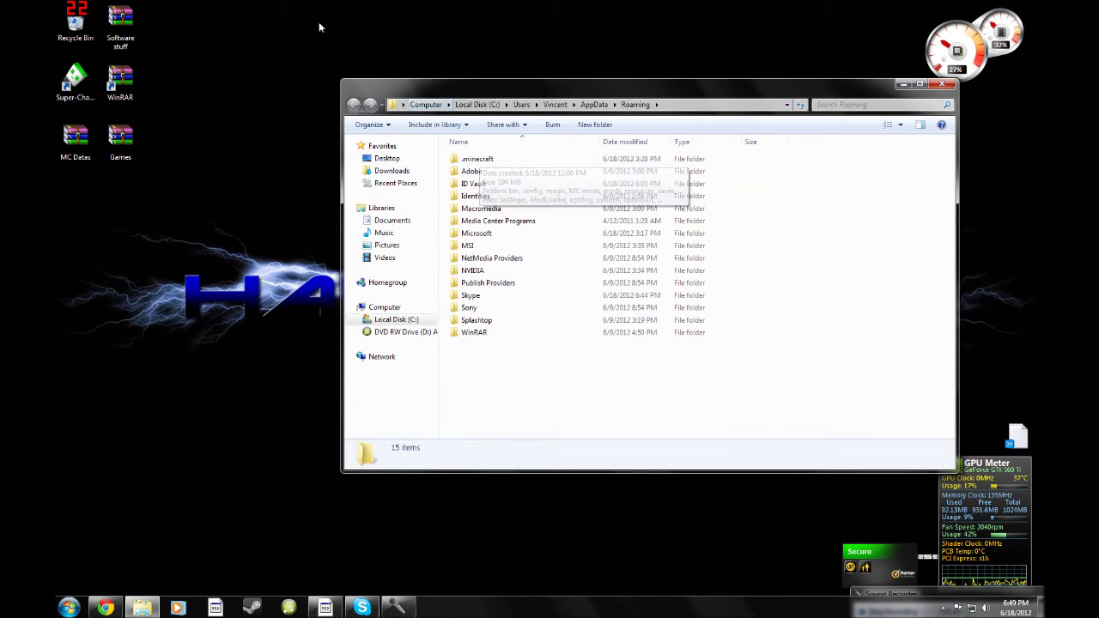
pyautogui.moveTo(264, 22); pyautogui.dragTo(342, 66)
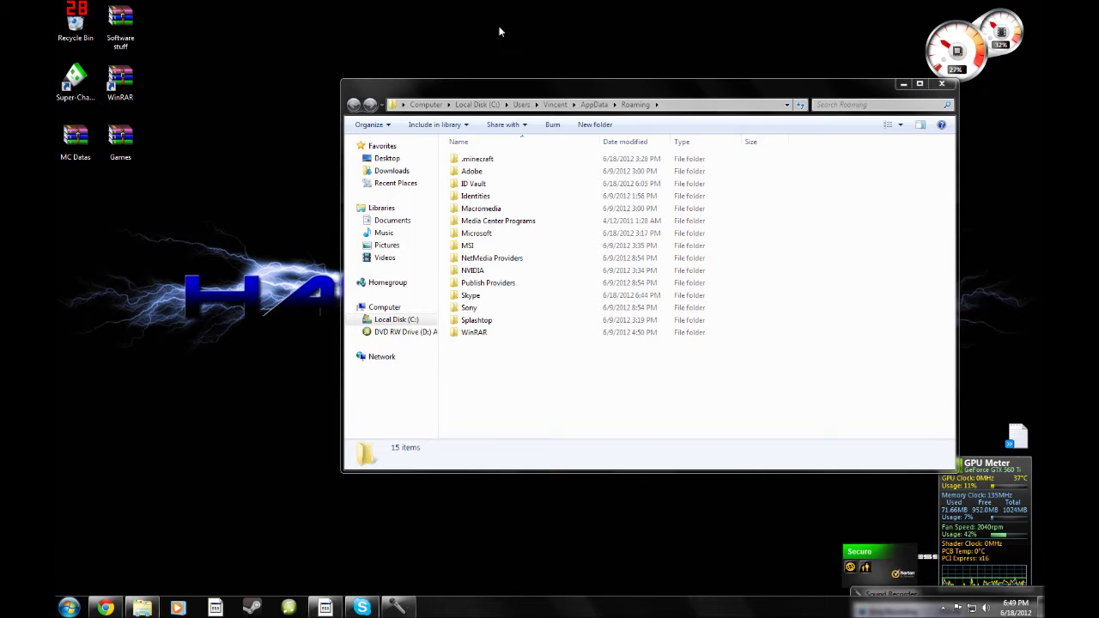
pyautogui.moveTo(500, 28); pyautogui.dragTo(589, 83)
# Step: Look inside the MC Datas archive on the desktop and close it
pyautogui.doubleClick(77, 137)
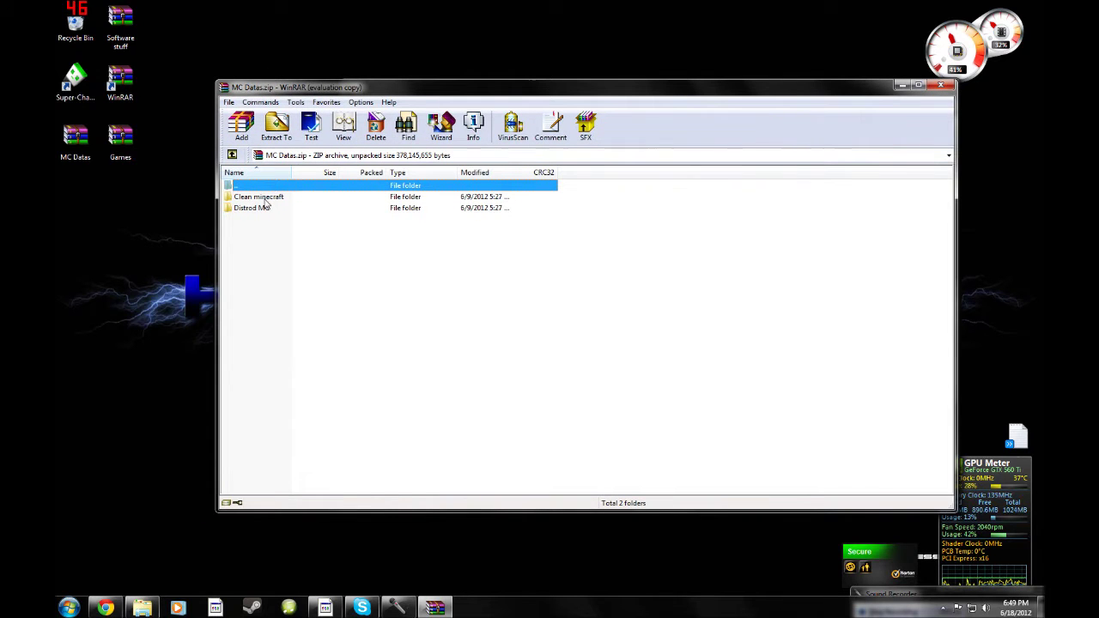
pyautogui.moveTo(596, 91); pyautogui.dragTo(518, 93)
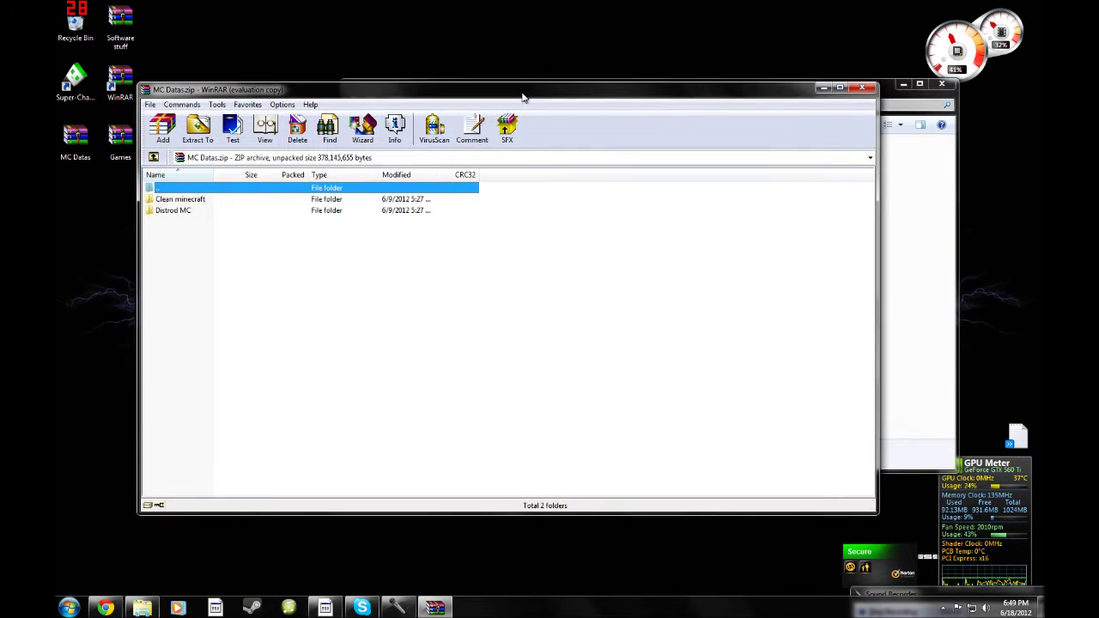
pyautogui.click(863, 88)
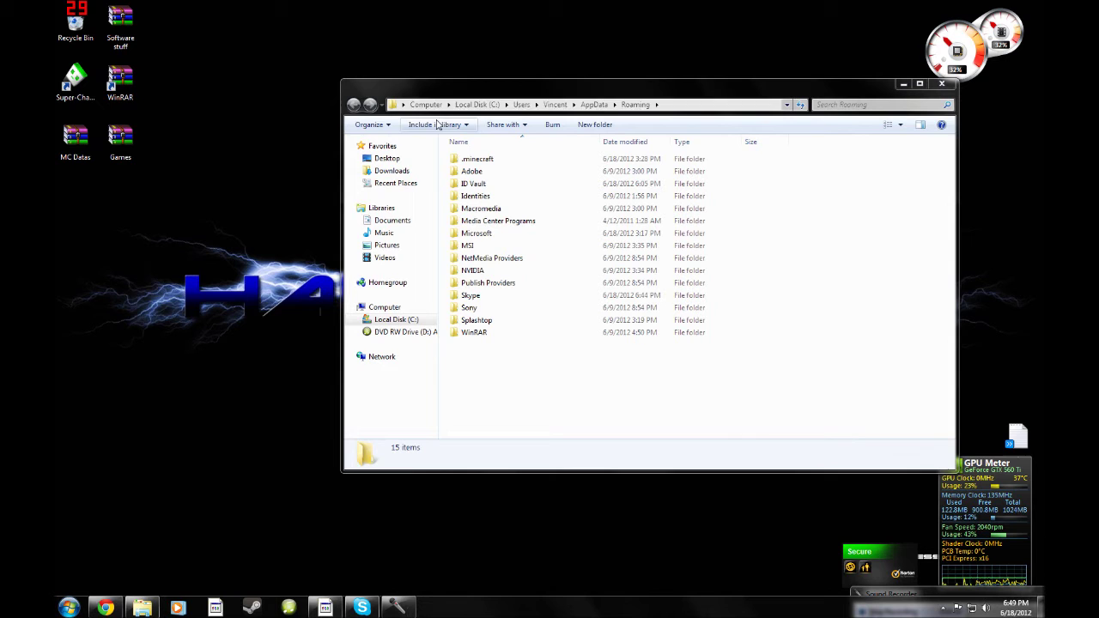
# Step: Open the .minecraft folder in Roaming, go back once and open it again
pyautogui.doubleClick(498, 158)
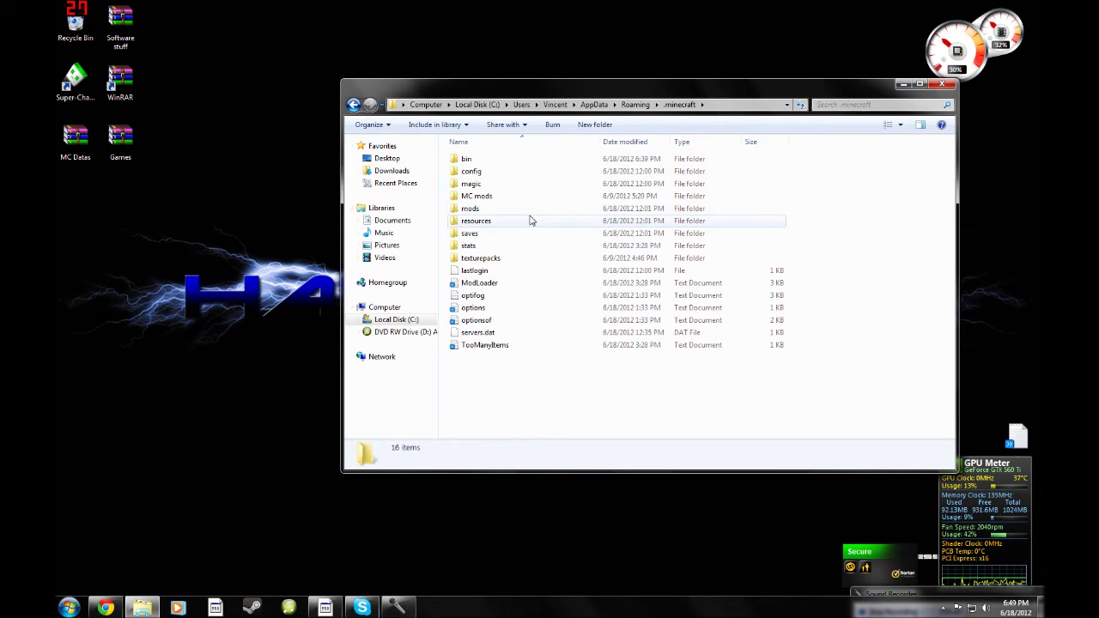
pyautogui.click(353, 104)
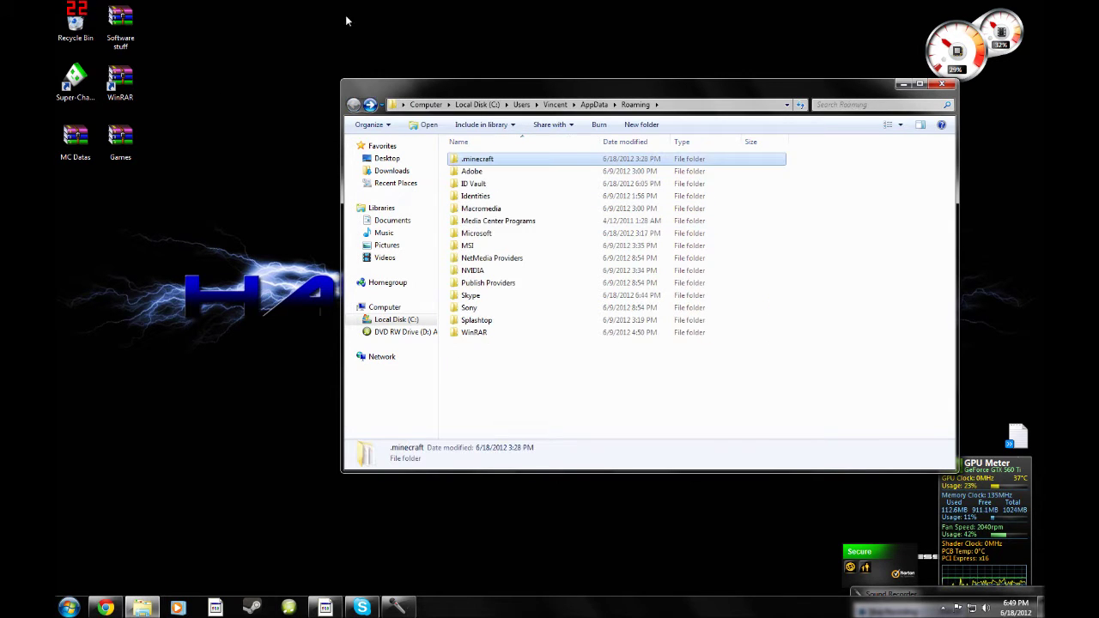
pyautogui.doubleClick(495, 161)
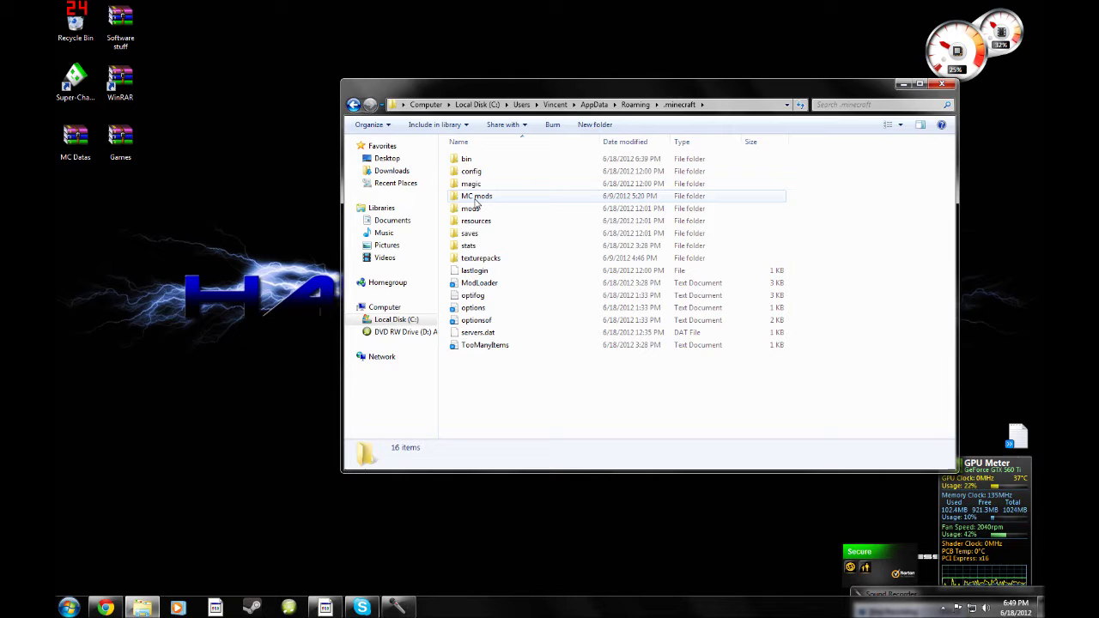
# Step: View the options for creating a new item in the .minecraft folder, and dismiss them
pyautogui.rightClick(511, 377)
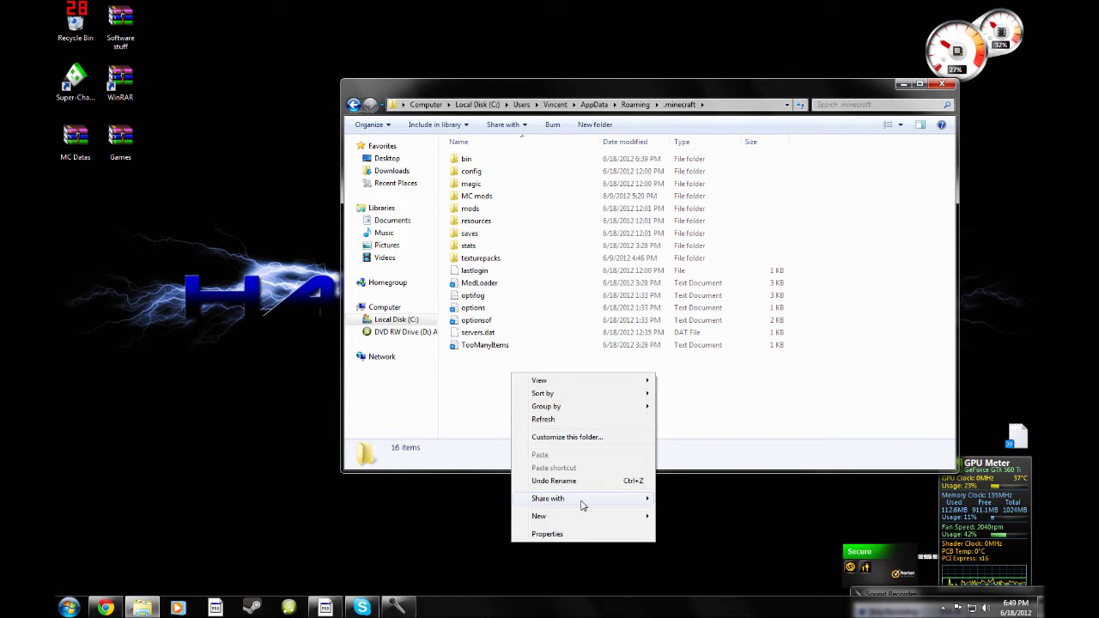
pyautogui.moveTo(606, 517)
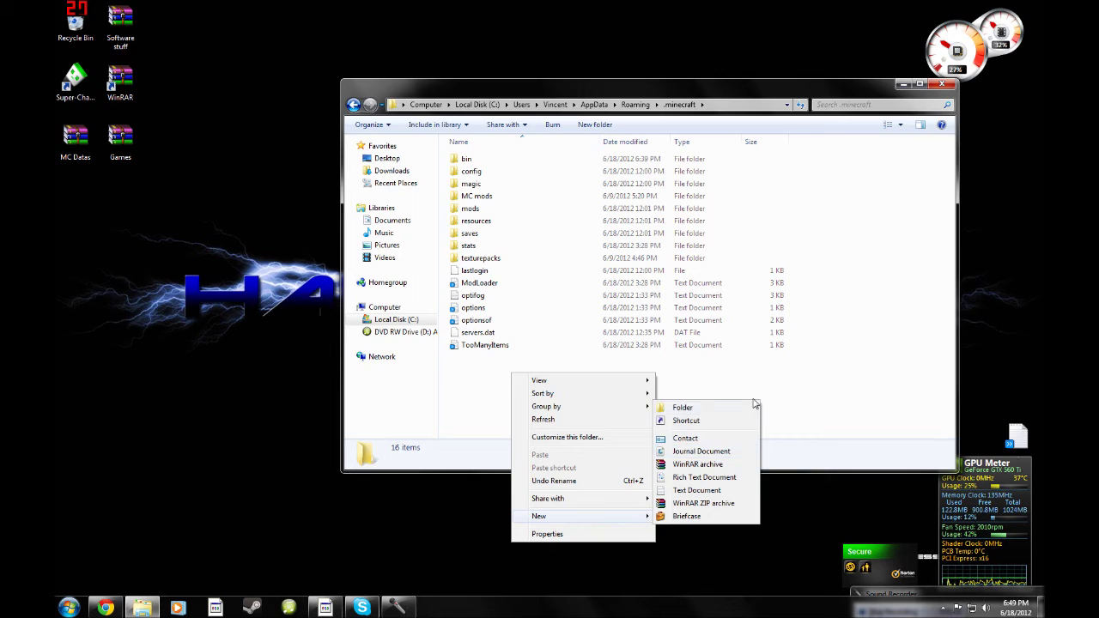
pyautogui.click(793, 404)
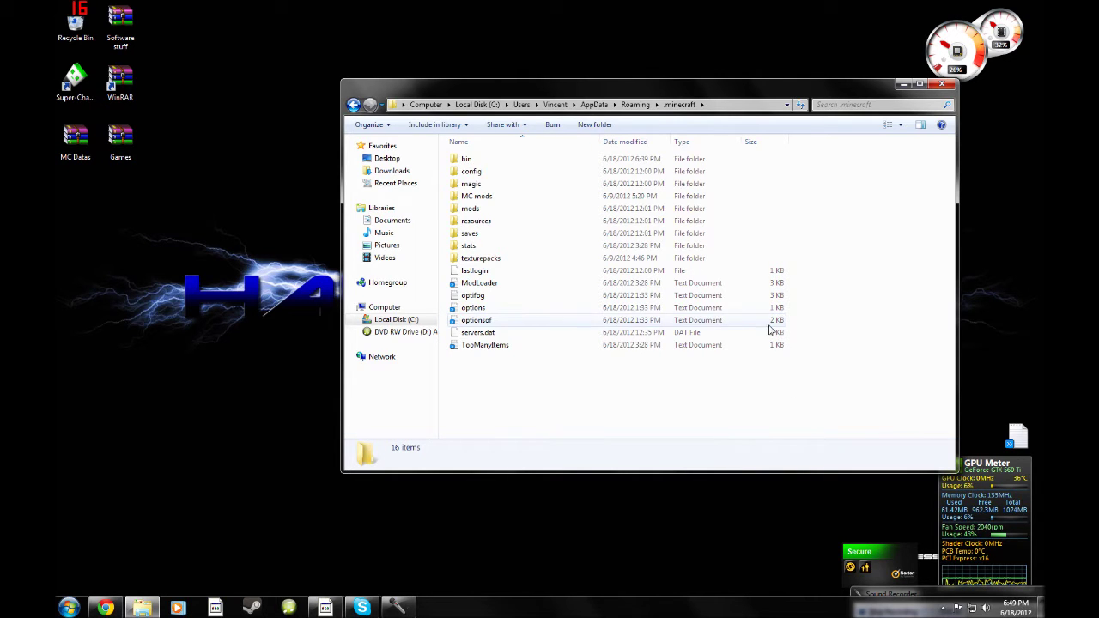
# Step: View the mod archives in the MC mods folder, return to .minecraft and close the window
pyautogui.doubleClick(504, 198)
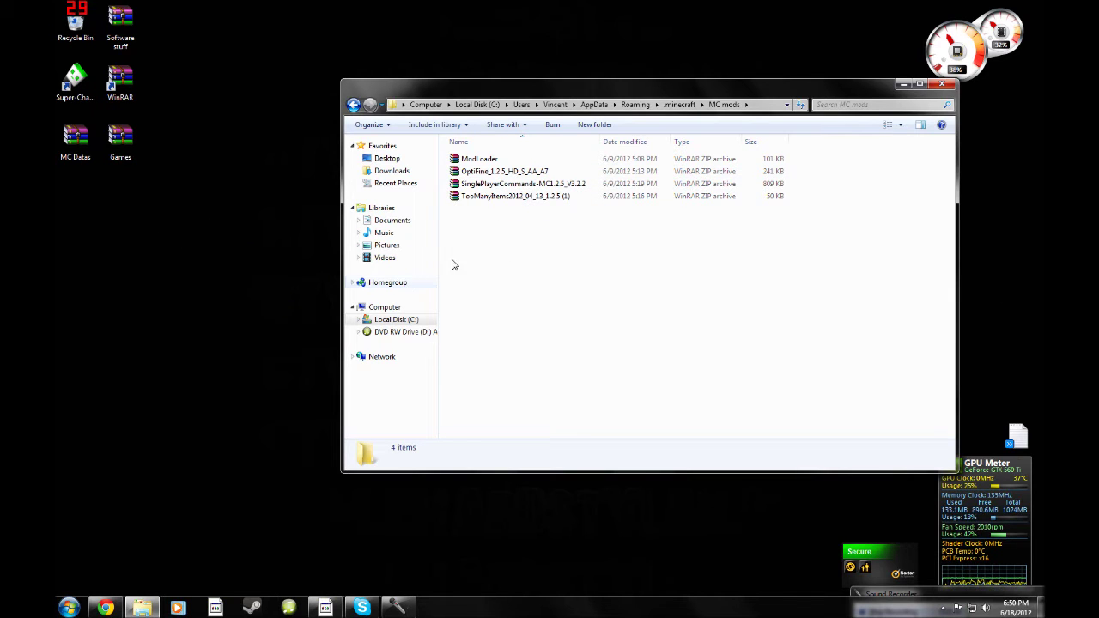
pyautogui.click(353, 104)
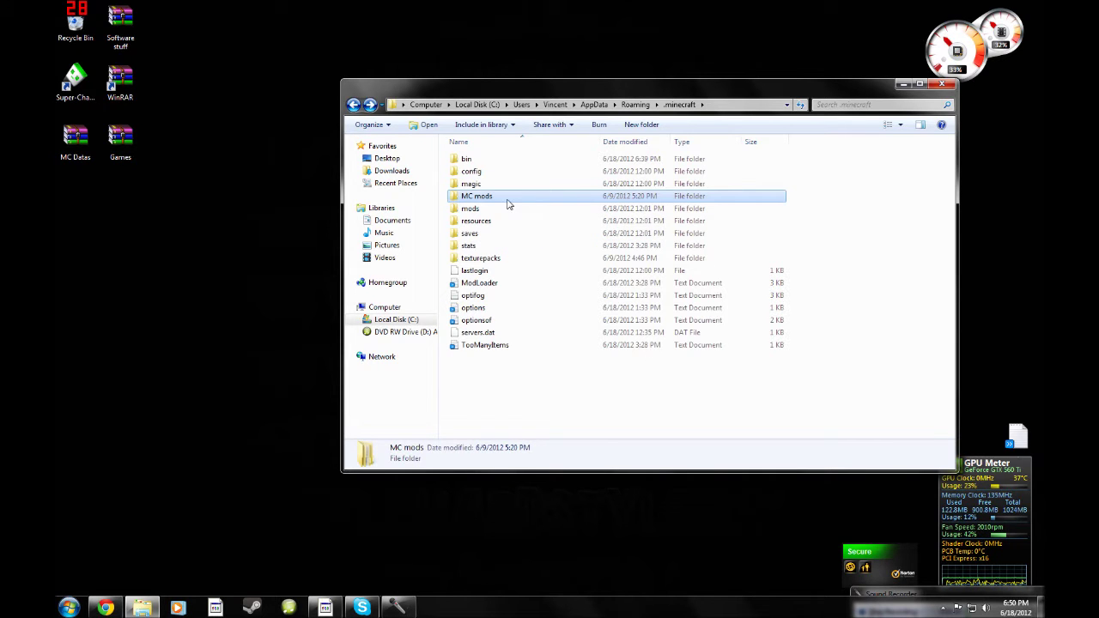
pyautogui.click(936, 86)
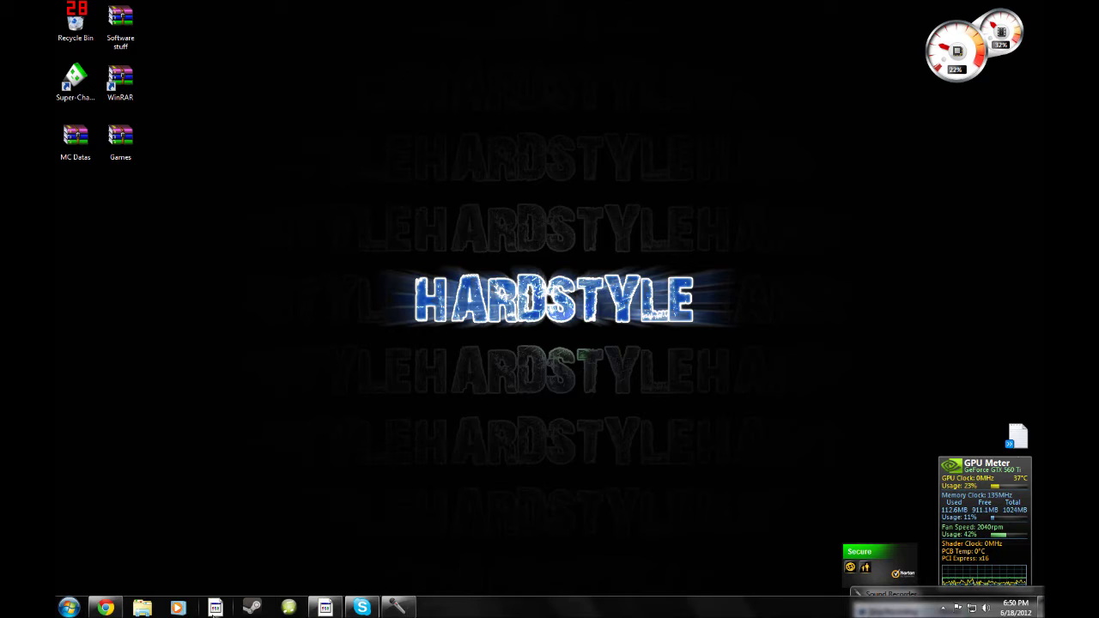
# Step: Launch MagicLauncher from the Games folder in the Games archive and close WinRAR
pyautogui.doubleClick(120, 138)
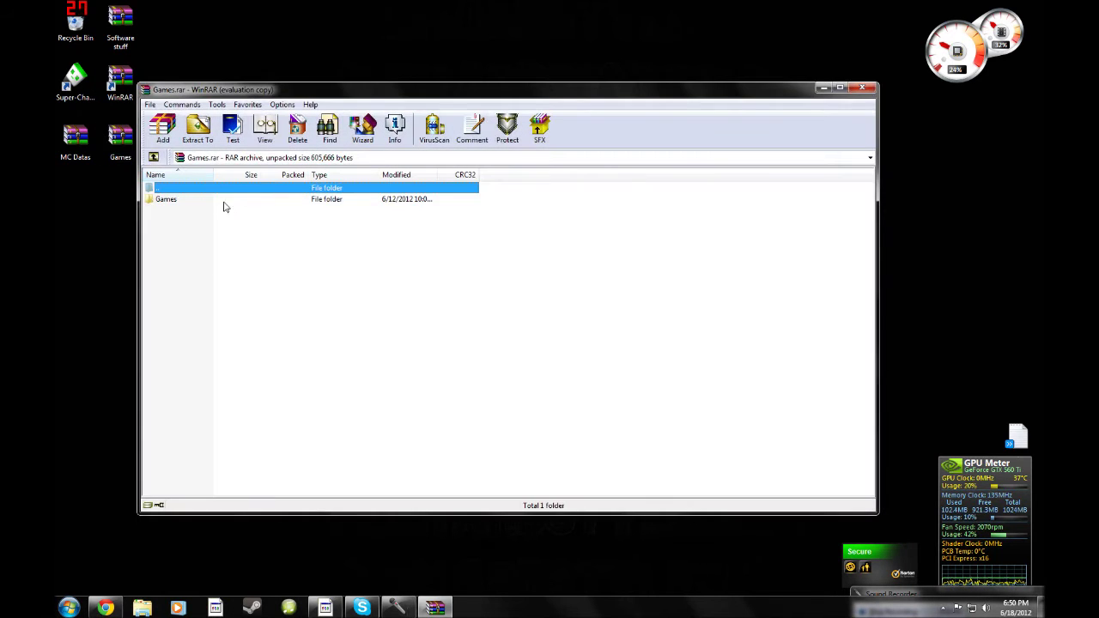
pyautogui.doubleClick(210, 200)
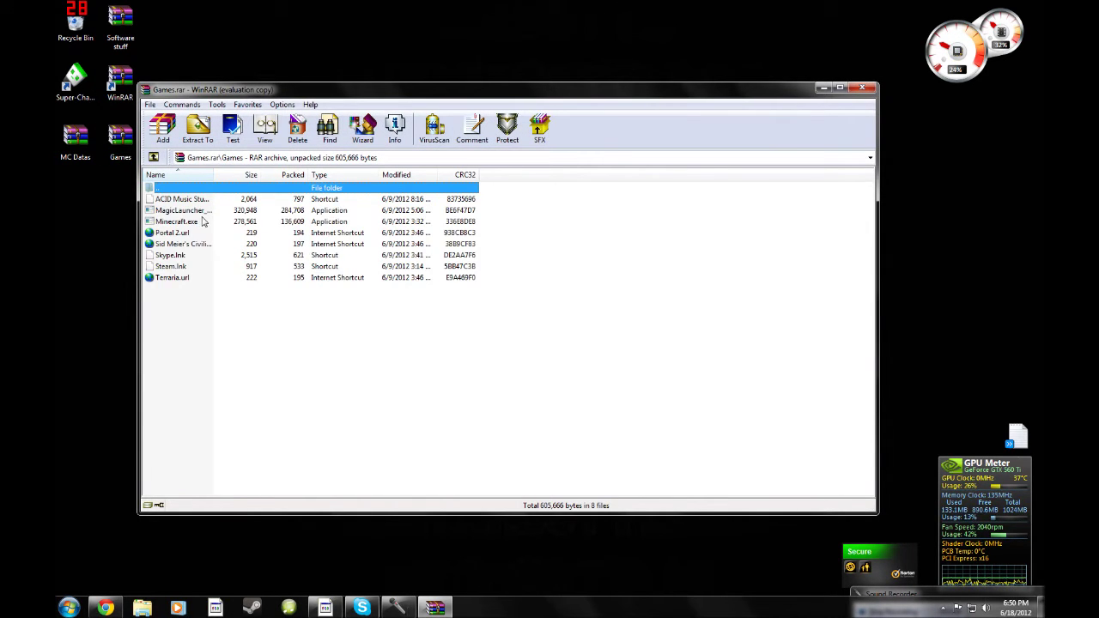
pyautogui.click(199, 213)
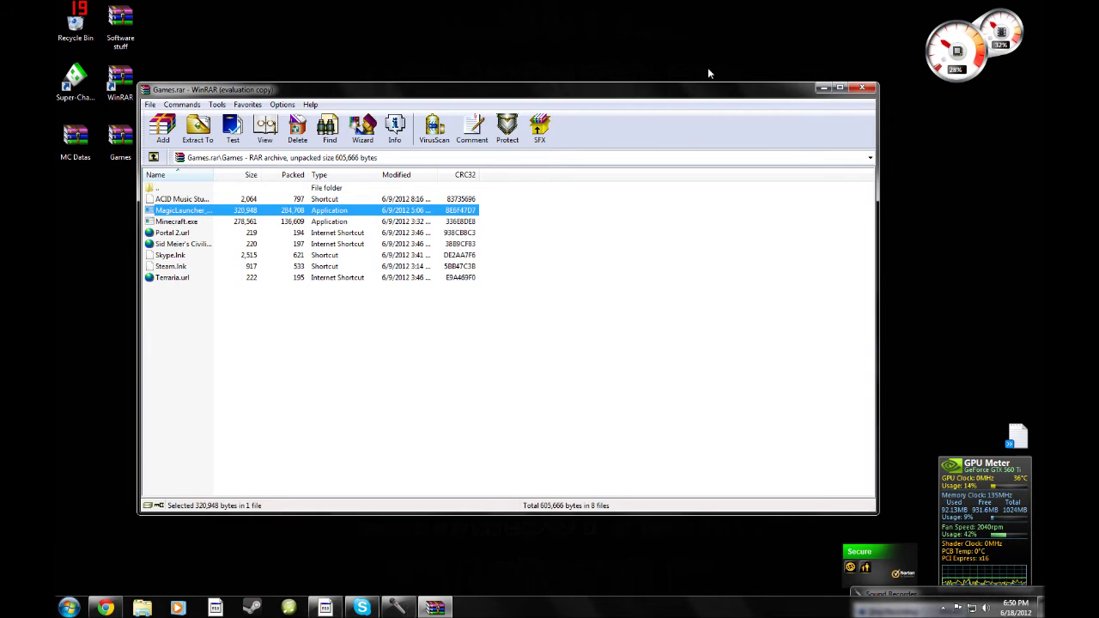
pyautogui.press('Return')
pyautogui.click(862, 88)
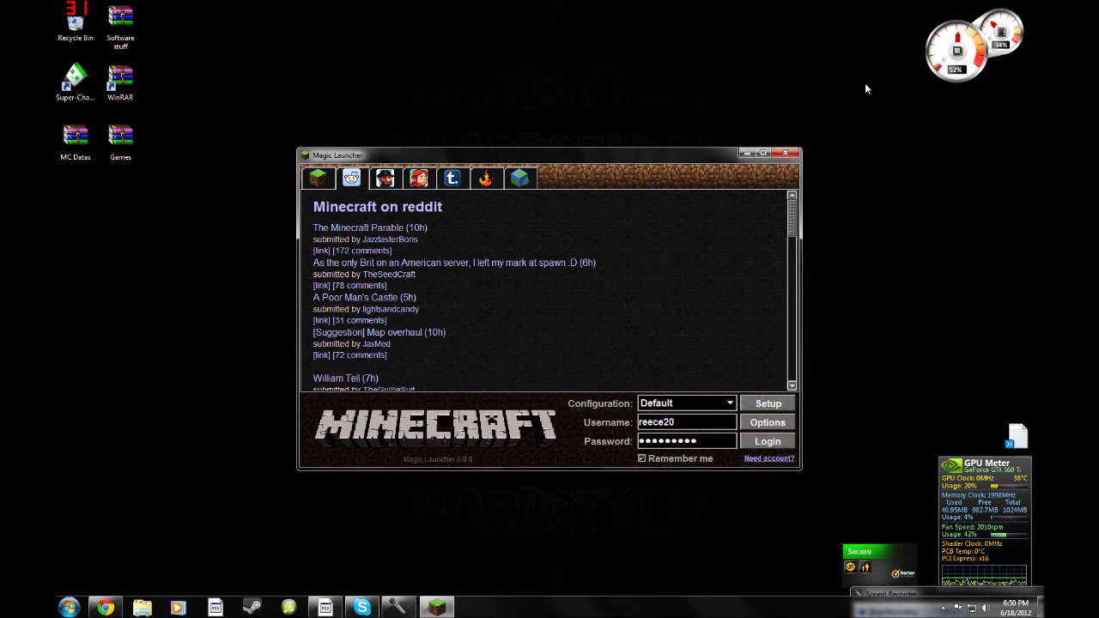
# Step: Move the Magic Launcher window higher on the desktop and select the Default configuration
pyautogui.moveTo(624, 157); pyautogui.dragTo(611, 101)
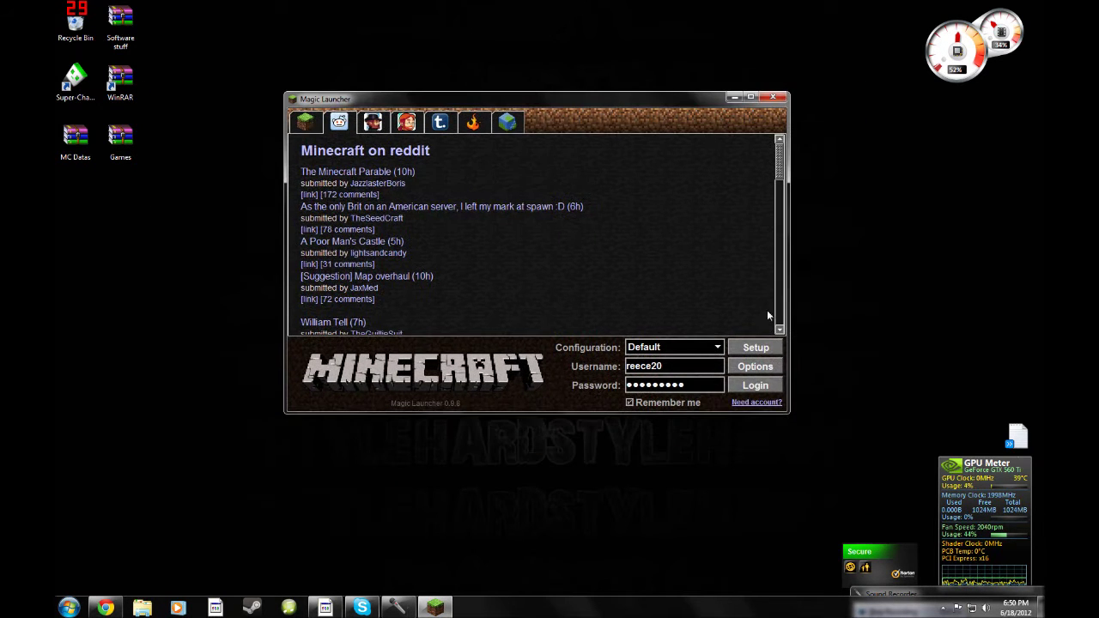
pyautogui.click(690, 350)
pyautogui.click(687, 363)
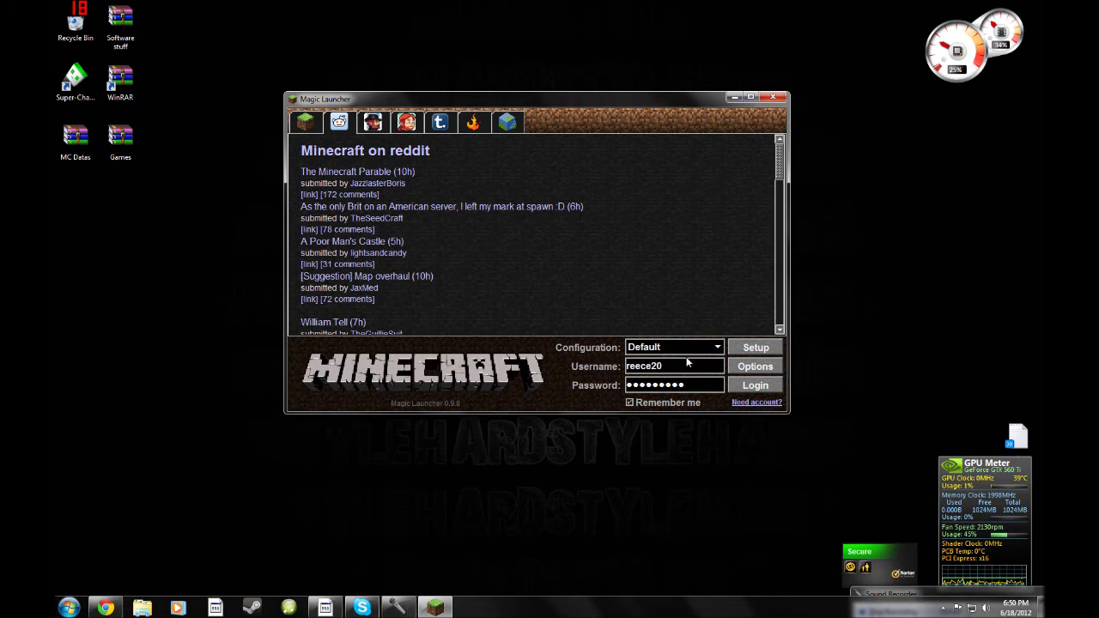
# Step: Open the Default configuration's setup and add OptiFine_1.2.5_HD_S_AA_A7.zip from the MC mods folder in .minecraft
pyautogui.click(761, 350)
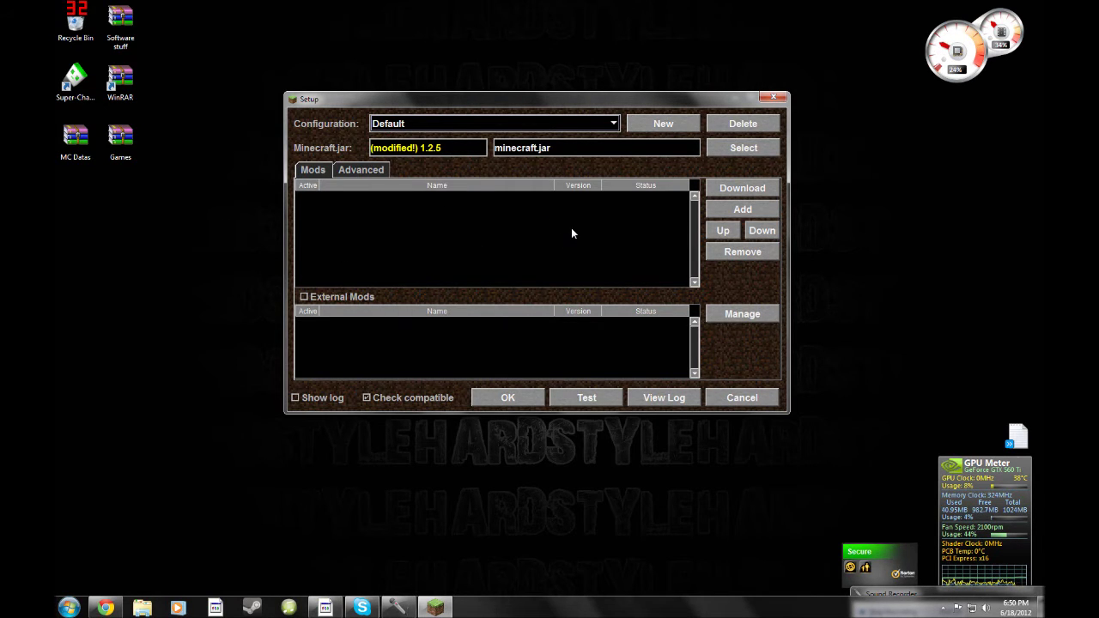
pyautogui.click(770, 207)
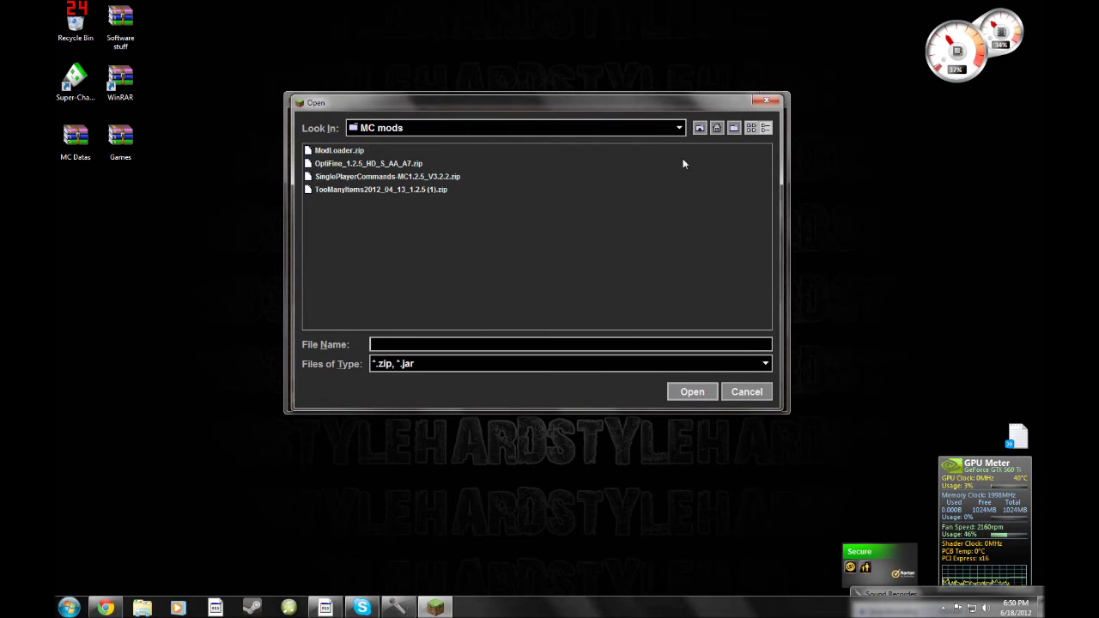
pyautogui.click(679, 128)
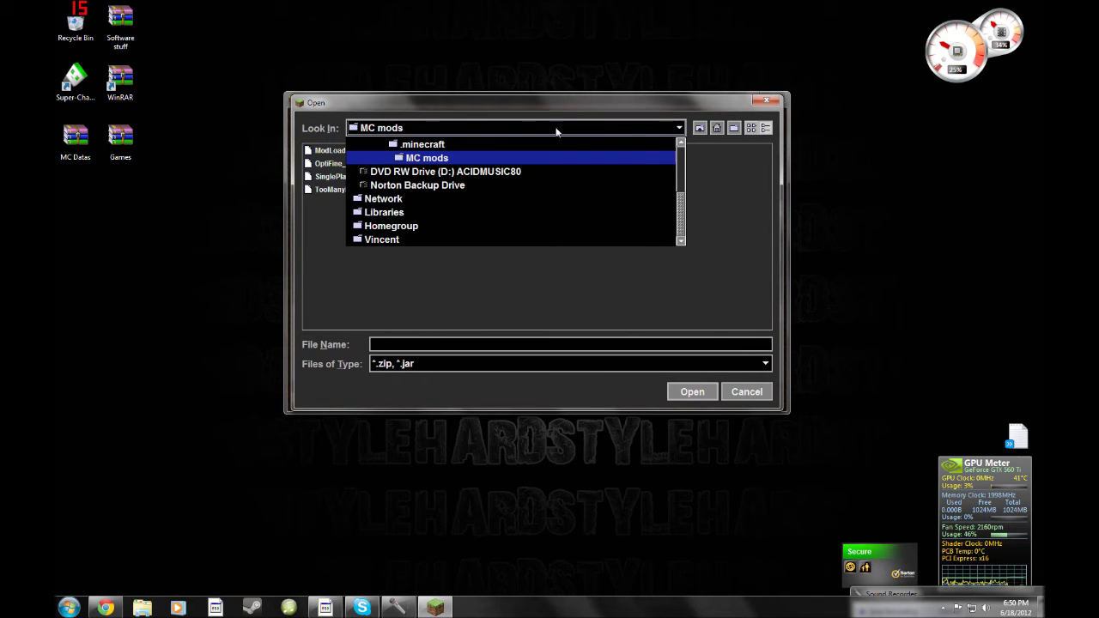
pyautogui.click(424, 144)
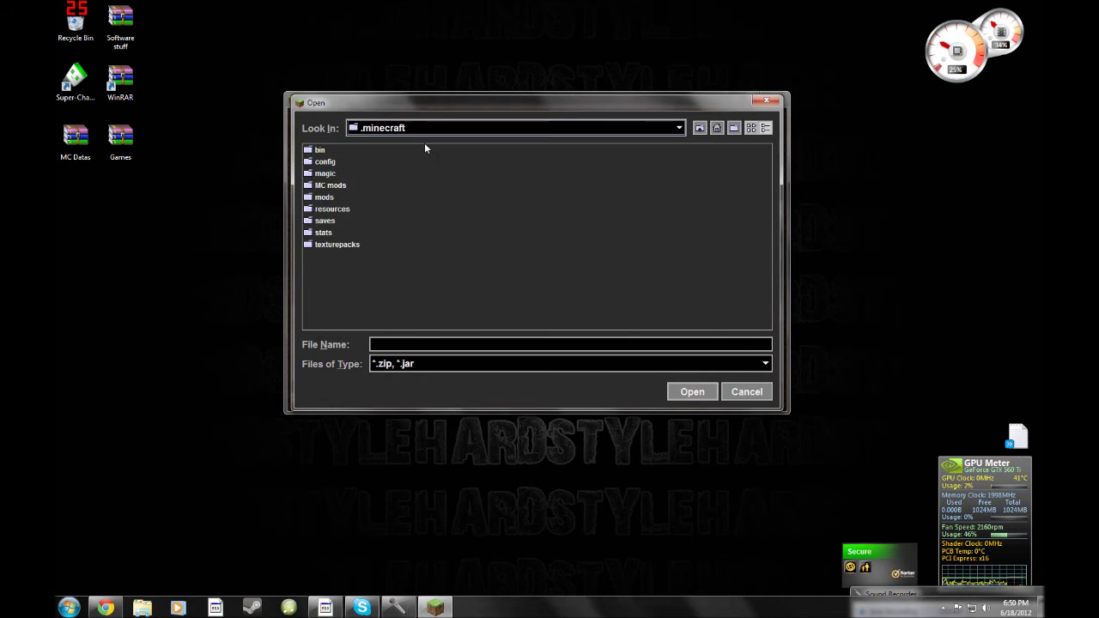
pyautogui.doubleClick(323, 186)
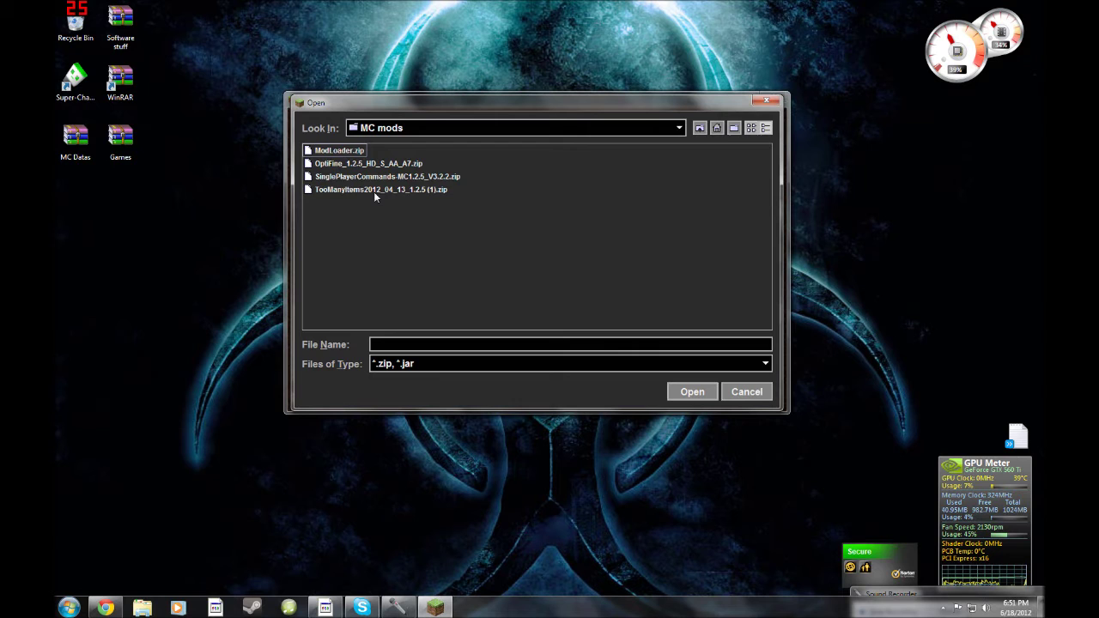
pyautogui.doubleClick(351, 167)
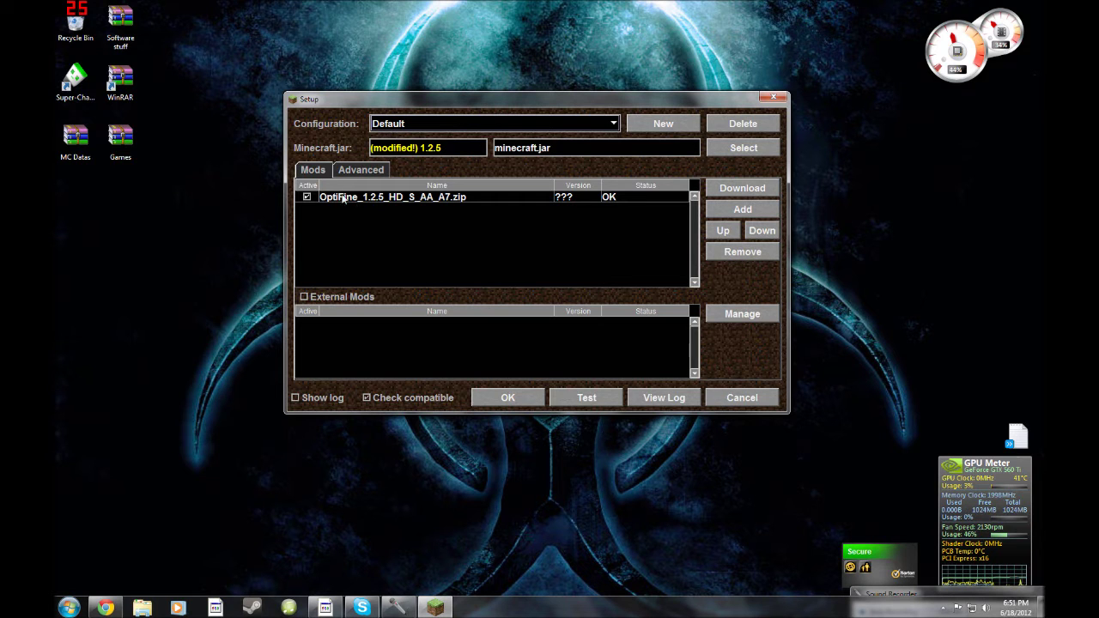
# Step: Replace the OptiFine mod in the Default configuration with SinglePlayerCommands-MC1.2.5_V3.2.2.zip
pyautogui.click(567, 201)
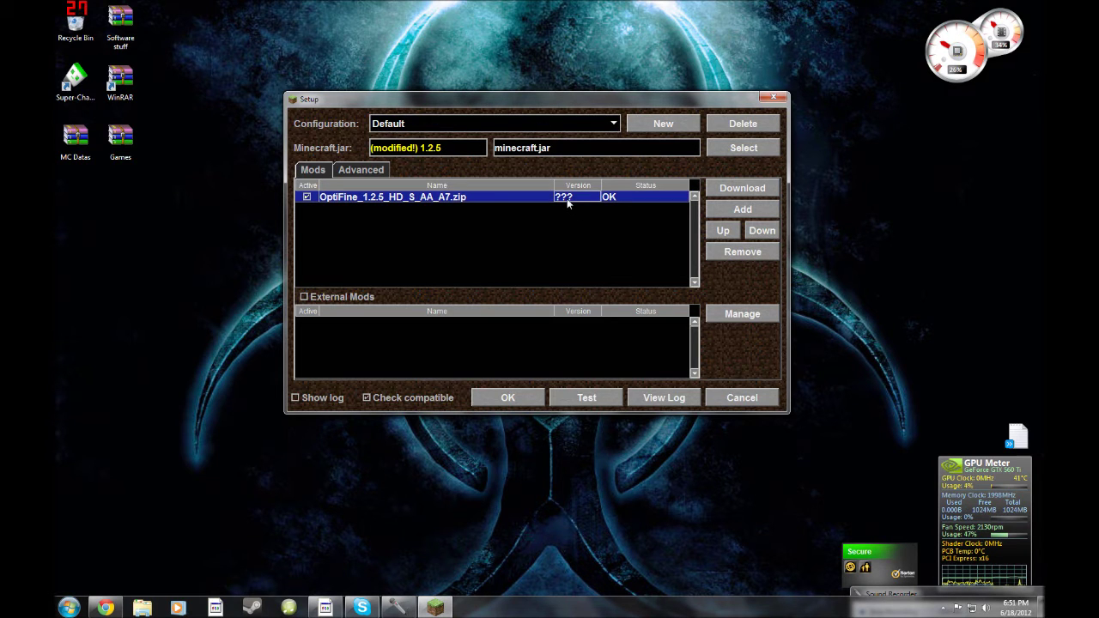
pyautogui.click(742, 252)
pyautogui.click(742, 209)
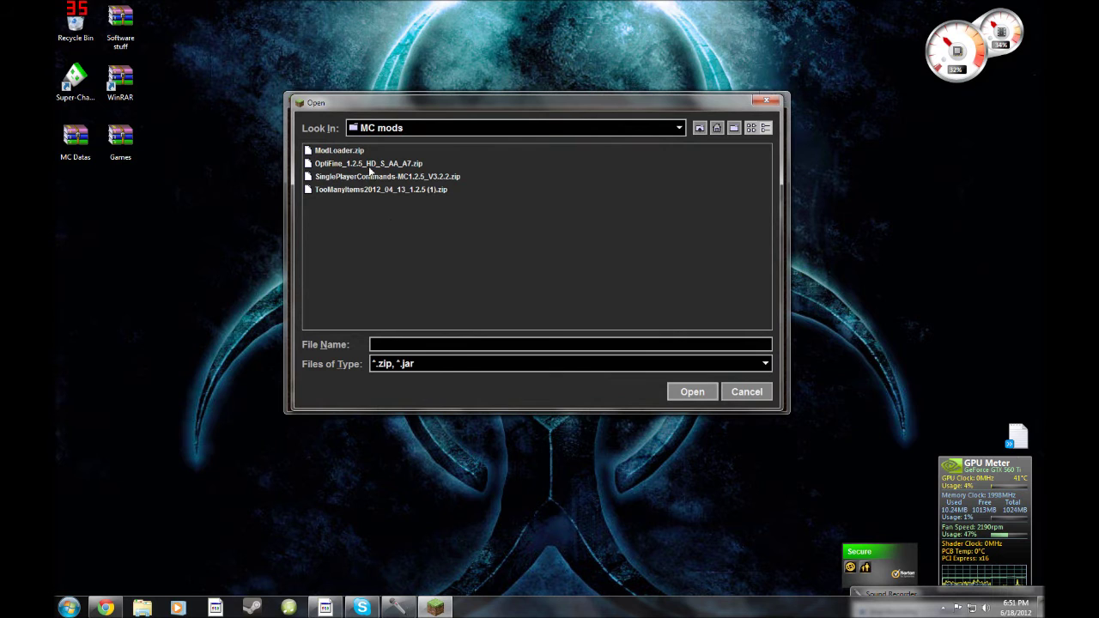
pyautogui.doubleClick(360, 176)
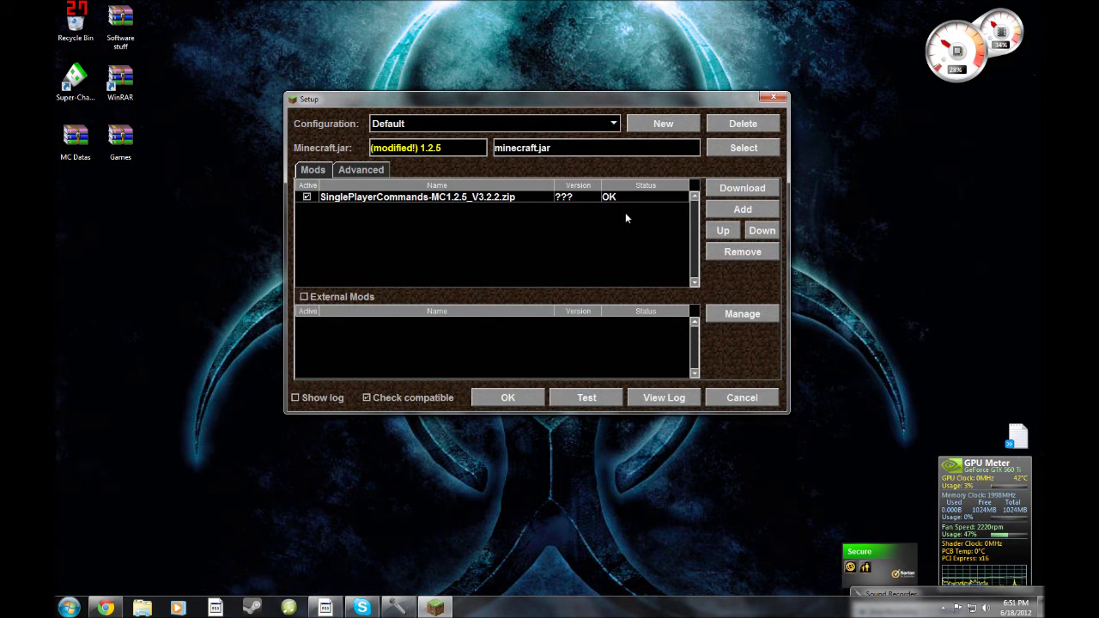
# Step: Remove the SinglePlayerCommands mod and add ModLoader.zip as the first mod in the list
pyautogui.click(608, 198)
pyautogui.click(738, 252)
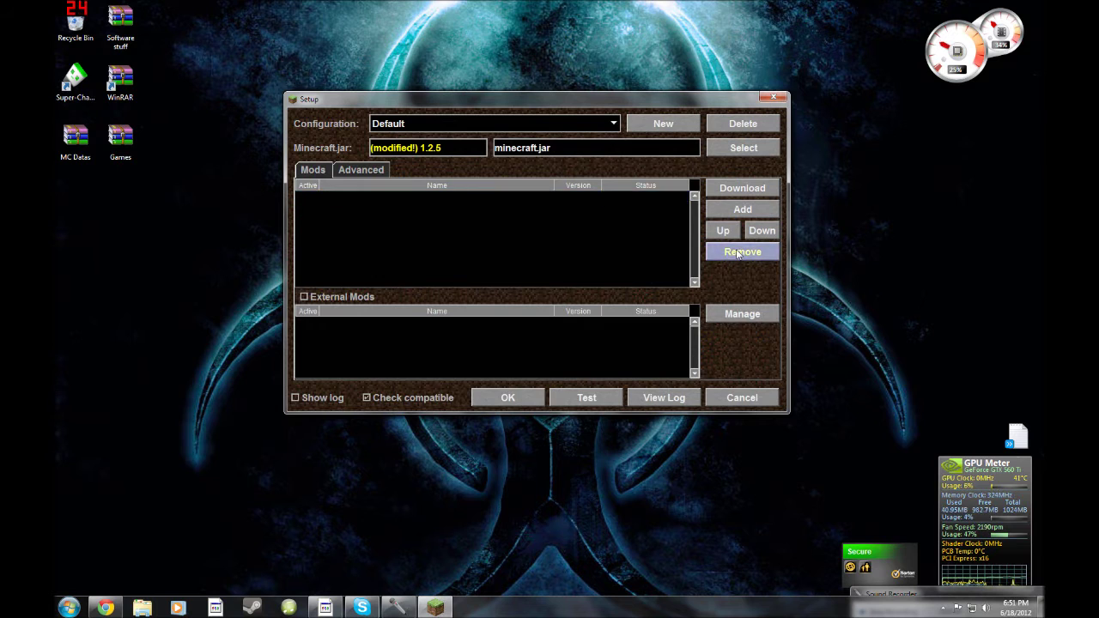
pyautogui.click(742, 212)
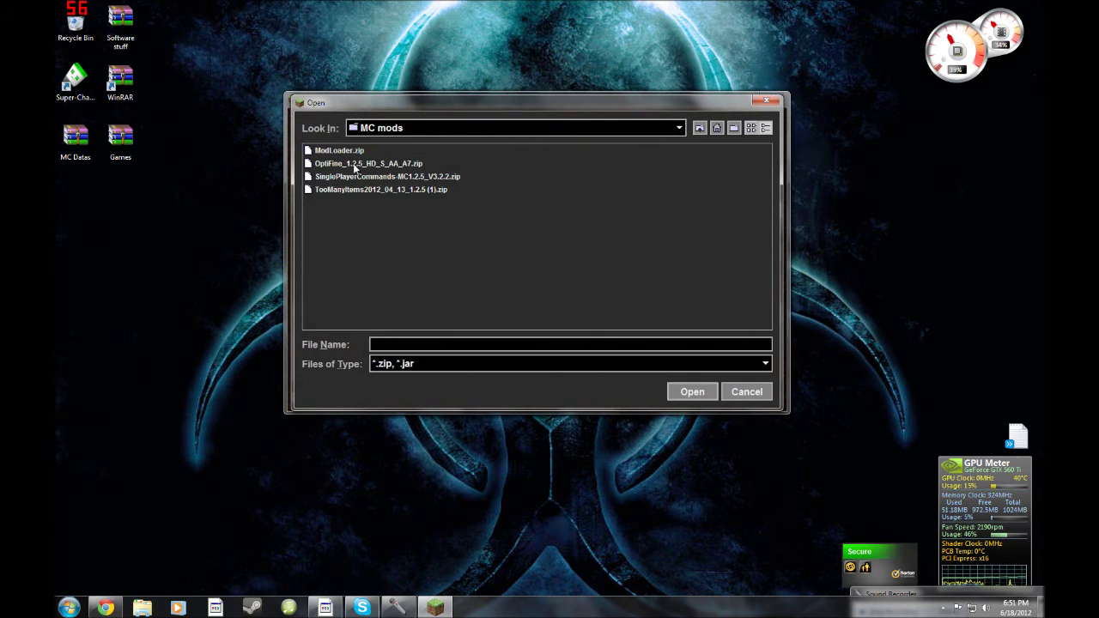
pyautogui.click(341, 151)
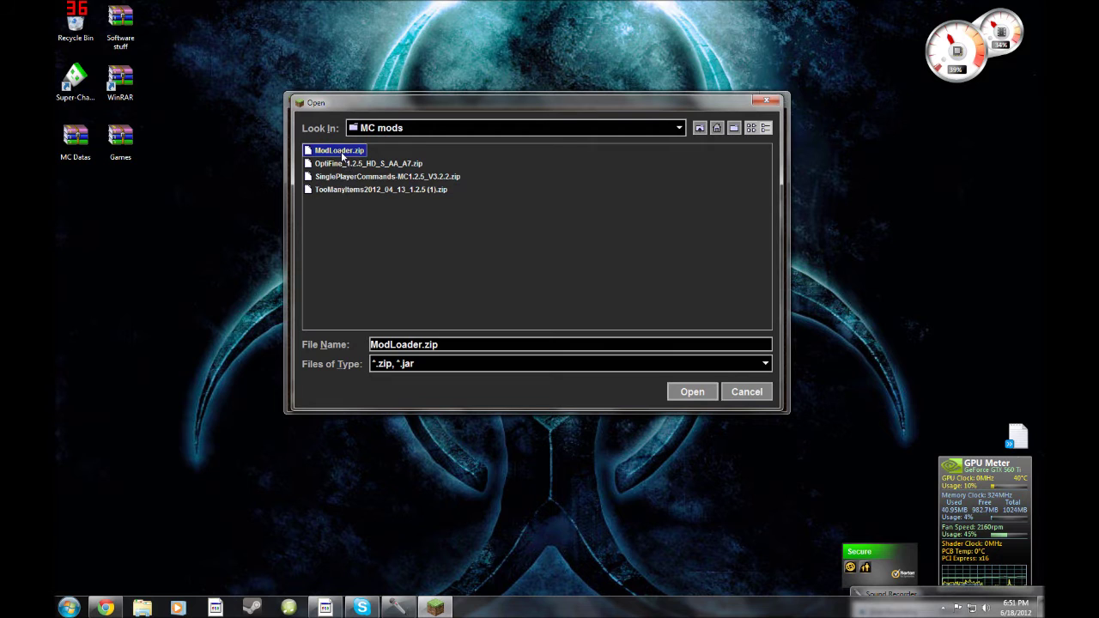
pyautogui.click(695, 391)
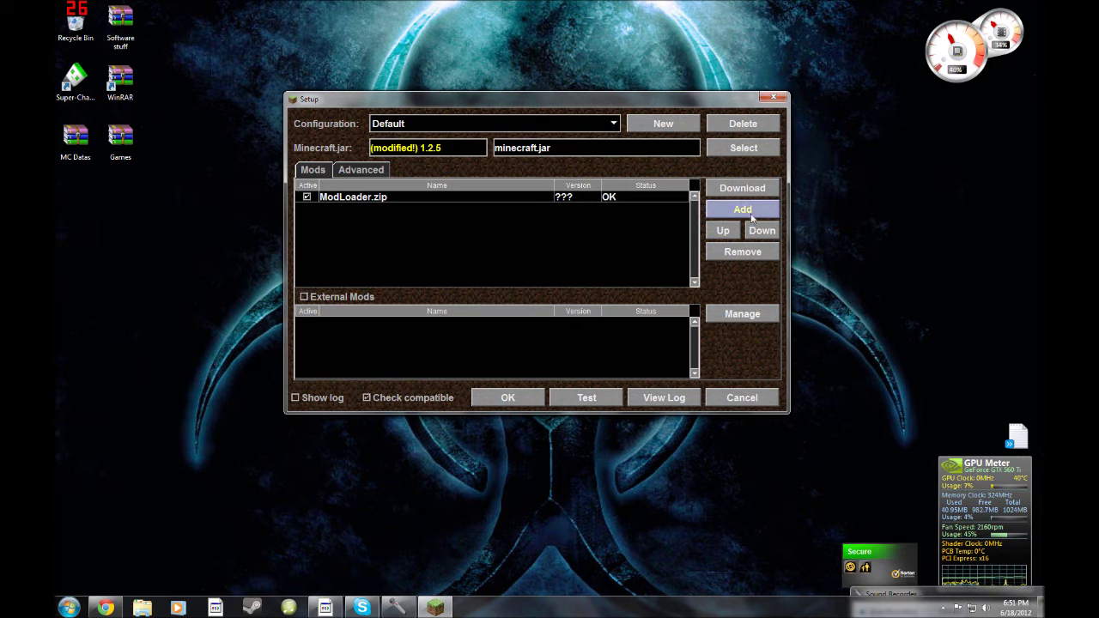
# Step: Add SinglePlayerCommands-MC1.2.5_V3.2.2.zip, OptiFine_1.2.5_HD_S_AA_A7.zip and TooManyItems2012_04_13_1.2.5 (1).zip below ModLoader
pyautogui.click(719, 213)
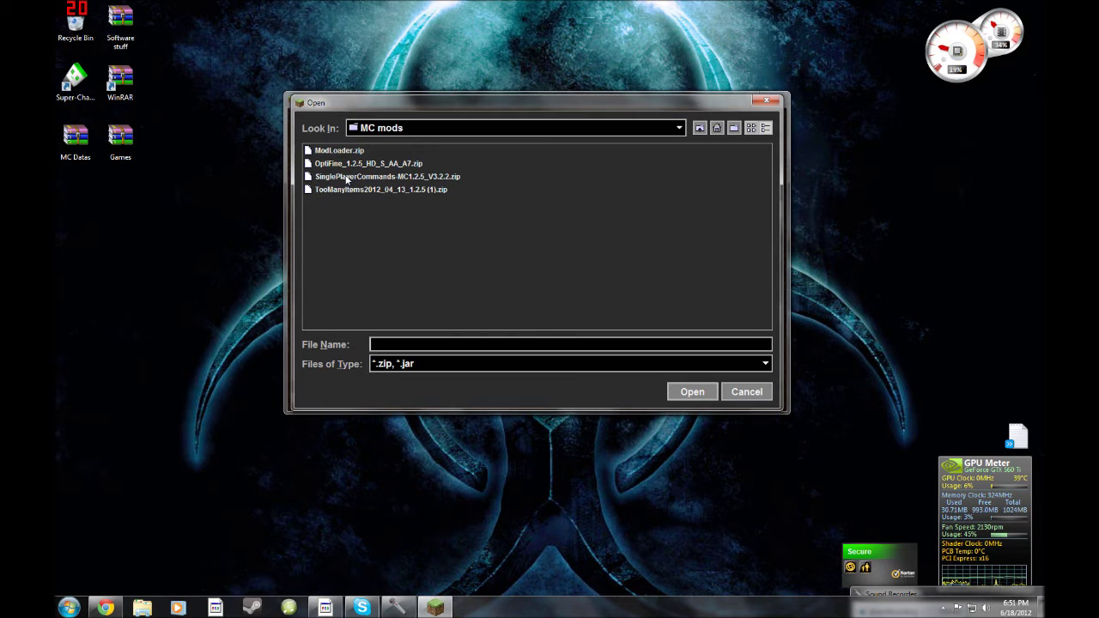
pyautogui.doubleClick(346, 177)
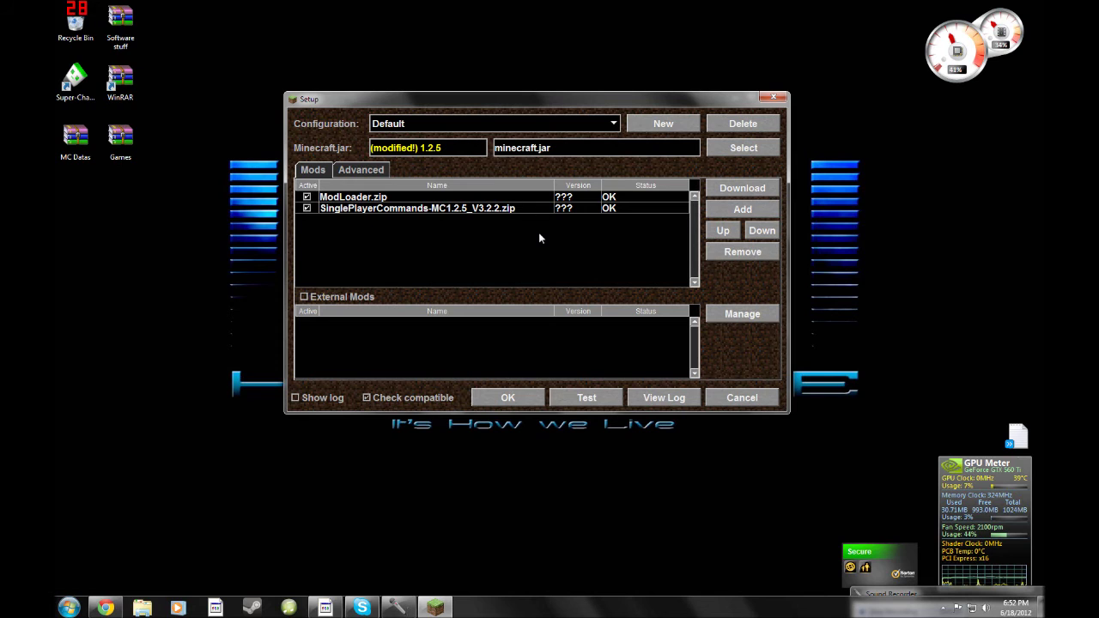
pyautogui.click(742, 209)
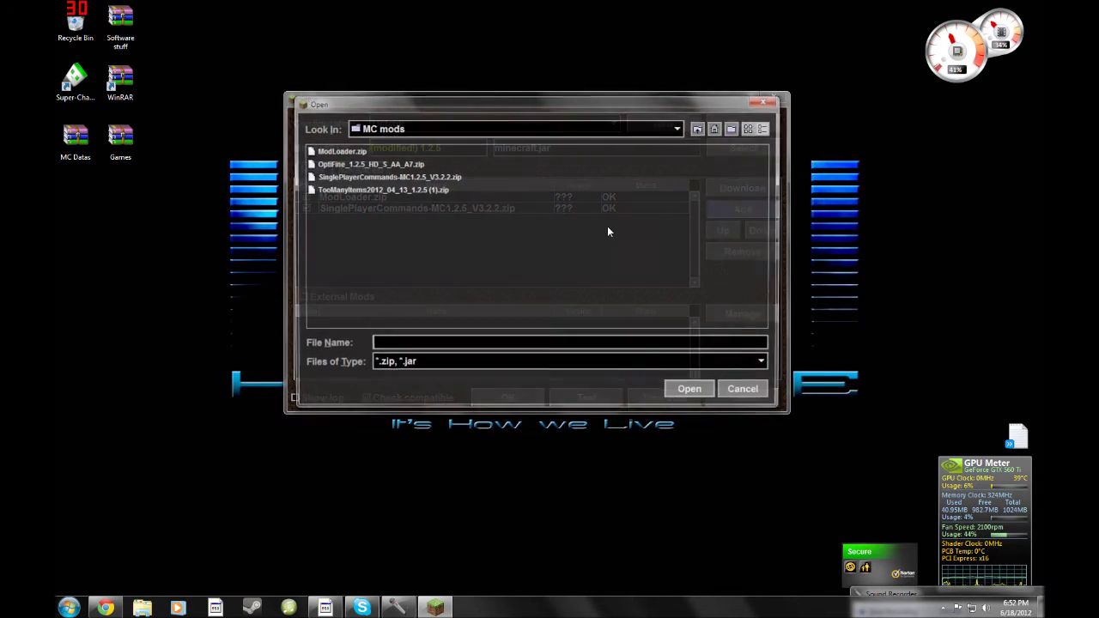
pyautogui.doubleClick(369, 163)
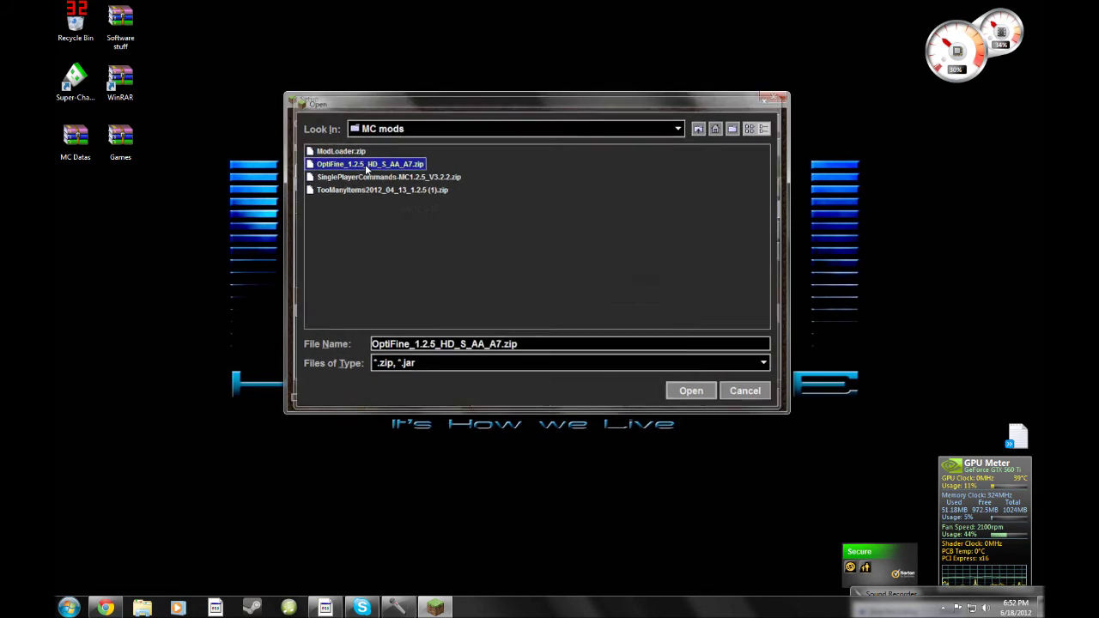
pyautogui.press('Return')
pyautogui.doubleClick(434, 189)
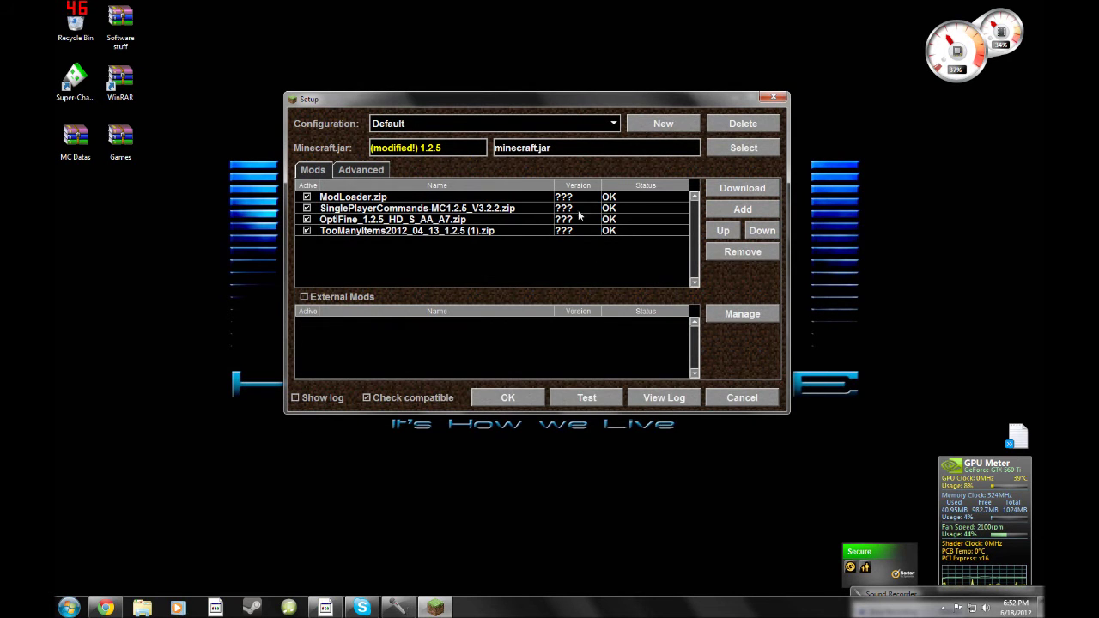
# Step: Test the Default configuration by launching Minecraft from the setup, and close the game
pyautogui.click(612, 121)
pyautogui.click(539, 161)
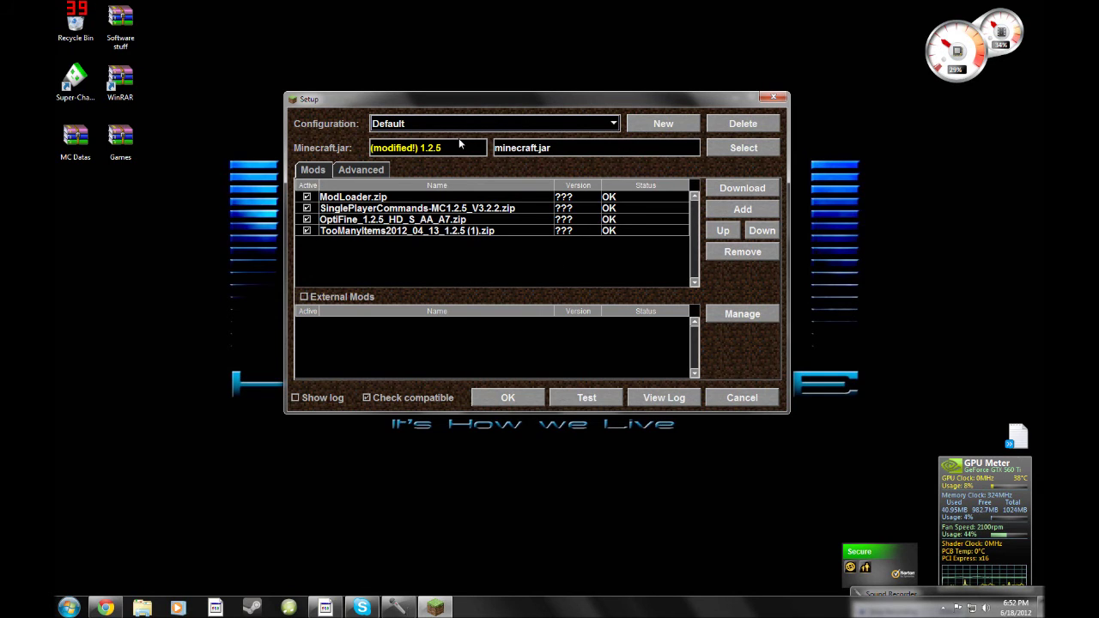
pyautogui.click(586, 398)
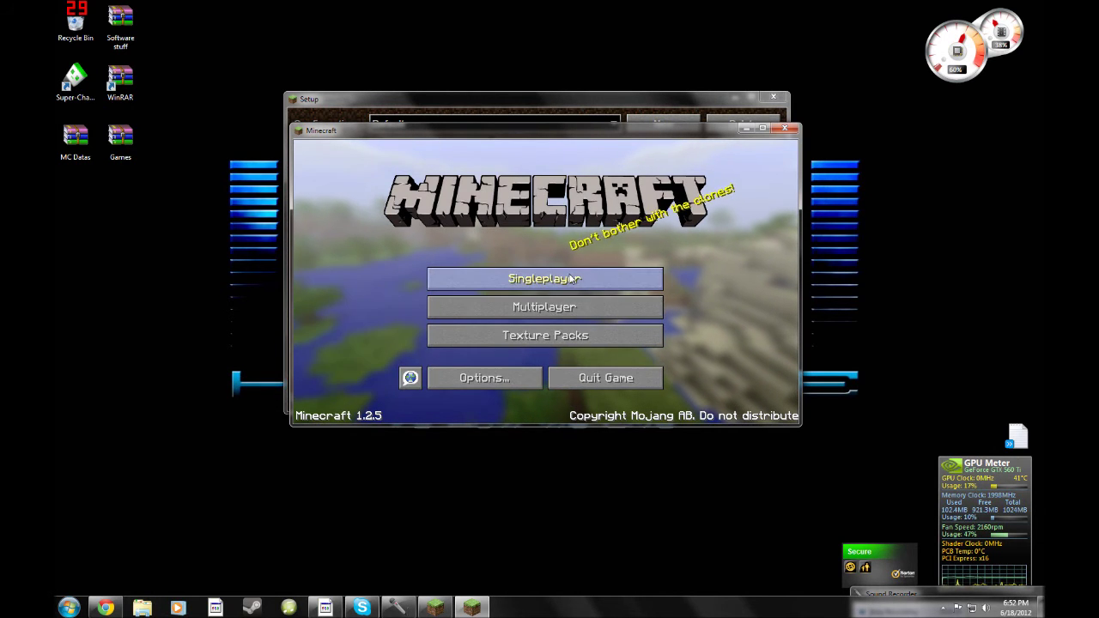
pyautogui.click(784, 130)
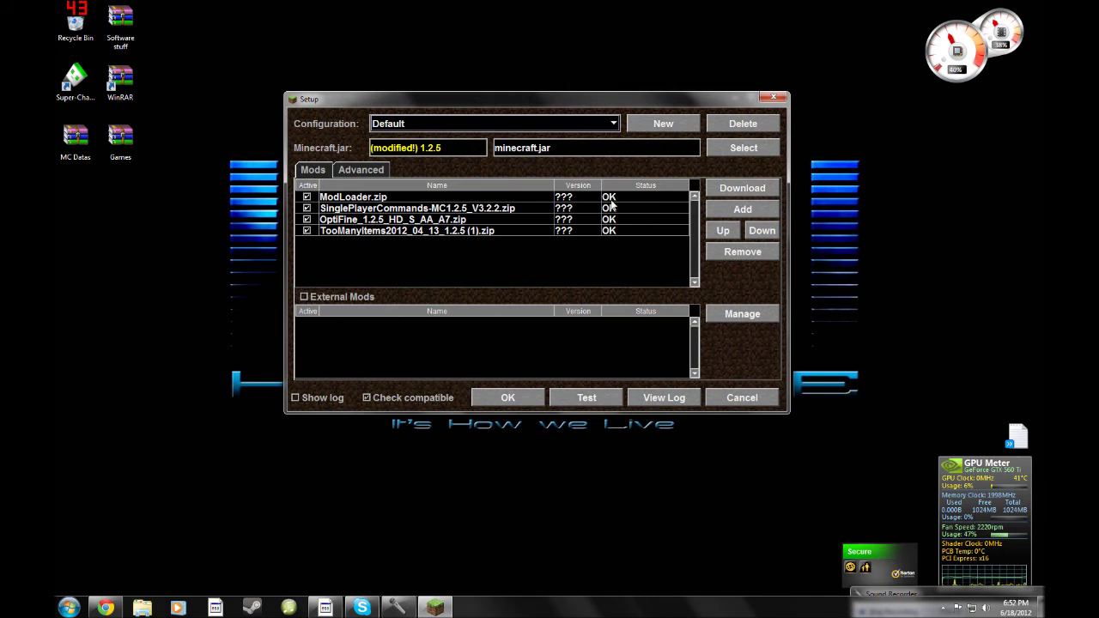
# Step: Check the status of each of the four mods in the list and cancel the setup
pyautogui.click(611, 200)
pyautogui.click(612, 208)
pyautogui.click(613, 217)
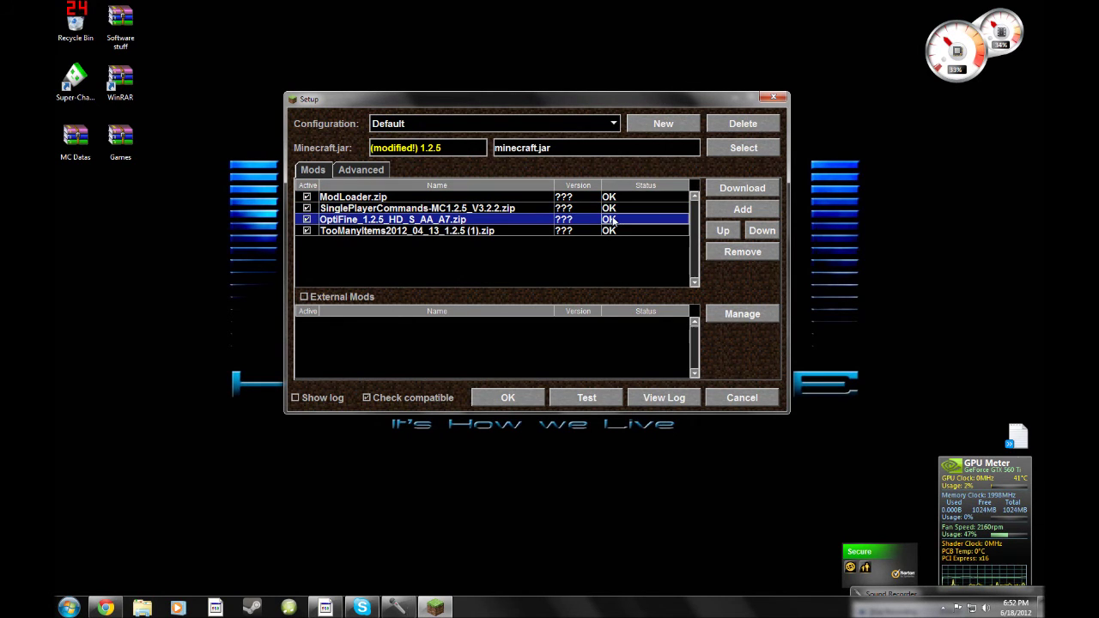
pyautogui.click(620, 232)
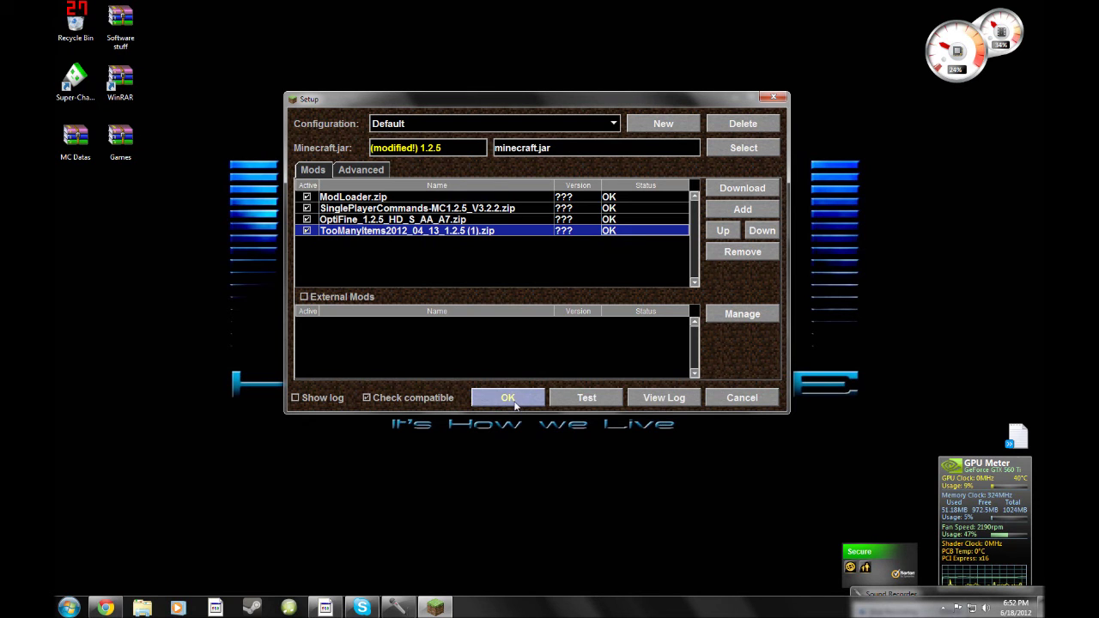
pyautogui.click(749, 399)
# Step: Select the MODULAR configuration and log in with the remembered account to start Minecraft
pyautogui.click(697, 348)
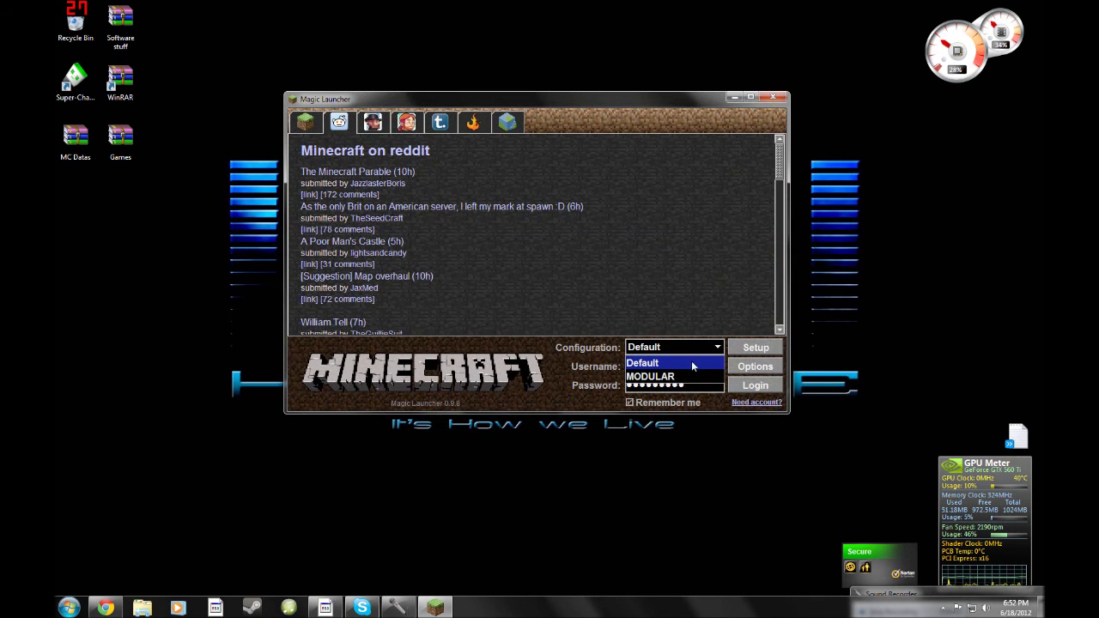
pyautogui.click(690, 378)
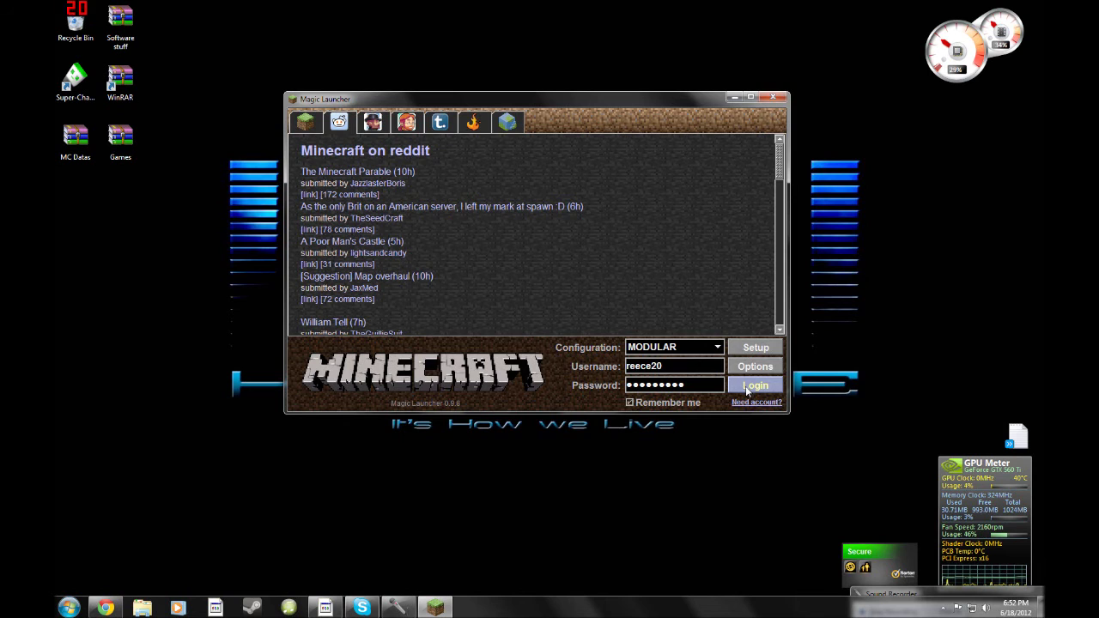
pyautogui.click(747, 386)
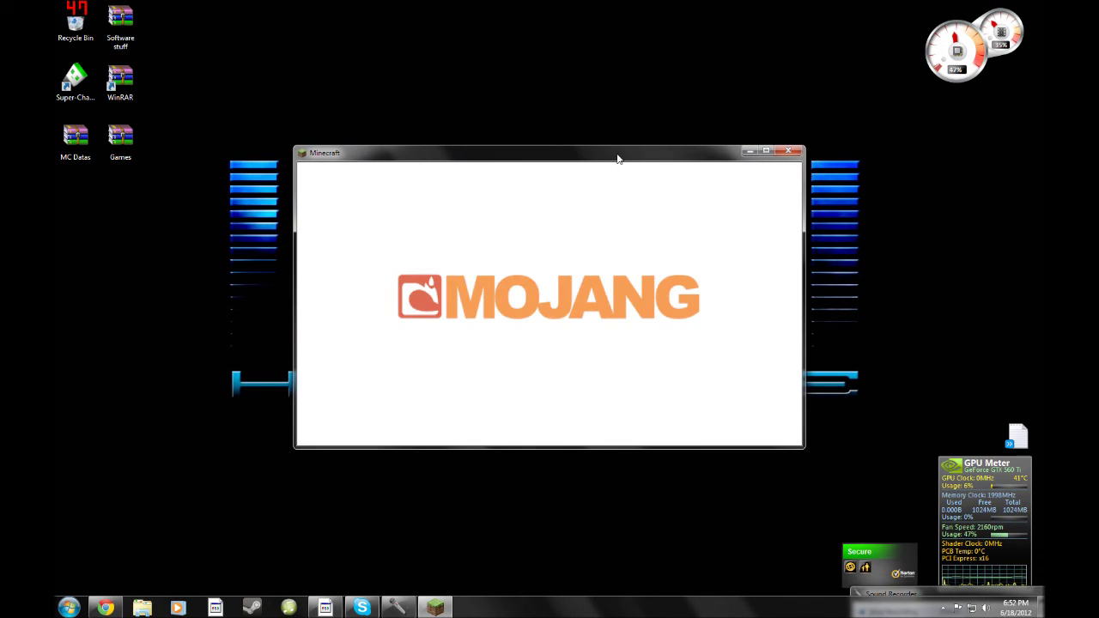
# Step: Move the Minecraft window slightly higher on the desktop and load the singleplayer world mmkkyy
pyautogui.moveTo(618, 157); pyautogui.dragTo(618, 139)
pyautogui.click(573, 290)
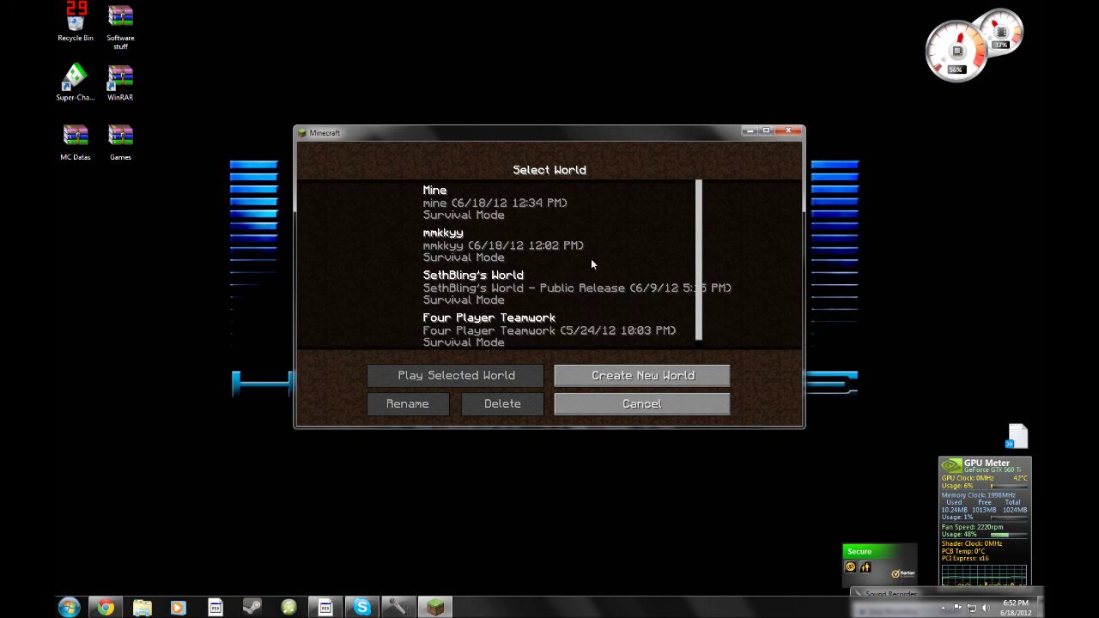
pyautogui.click(483, 259)
pyautogui.click(497, 374)
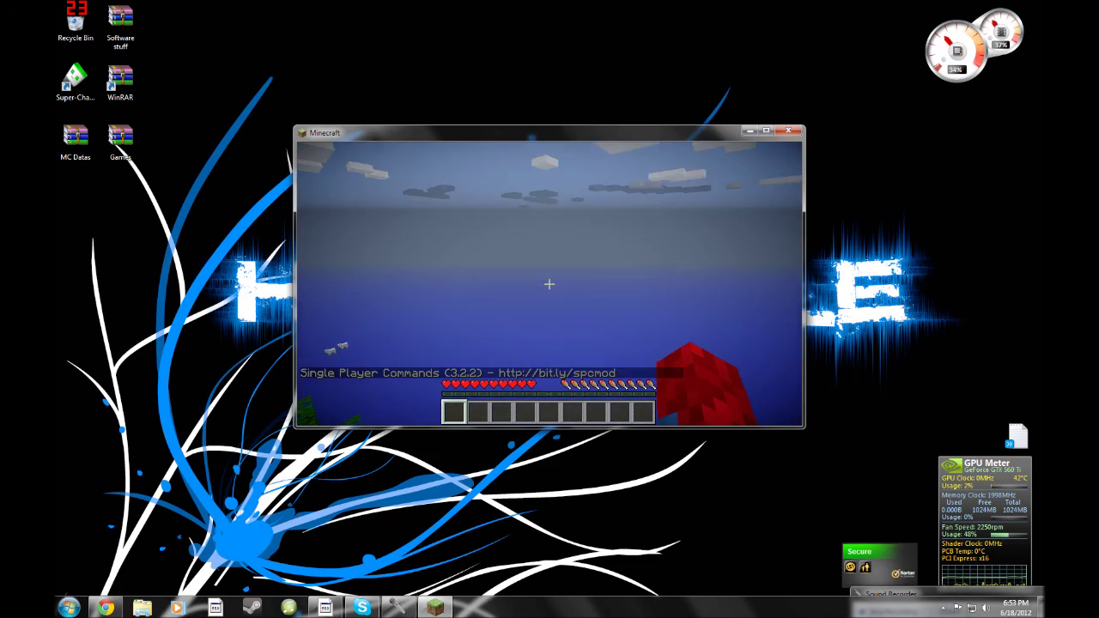
# Step: View the TooManyItems item list in the inventory and submit the test command sdasd in the chat
pyautogui.press('e')
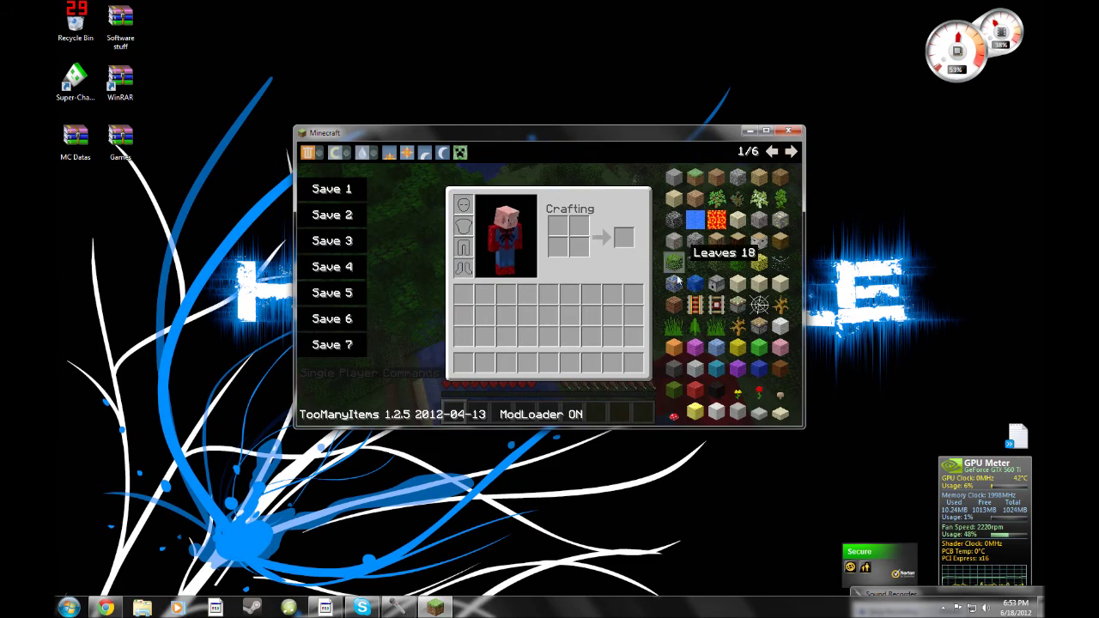
pyautogui.write('et')
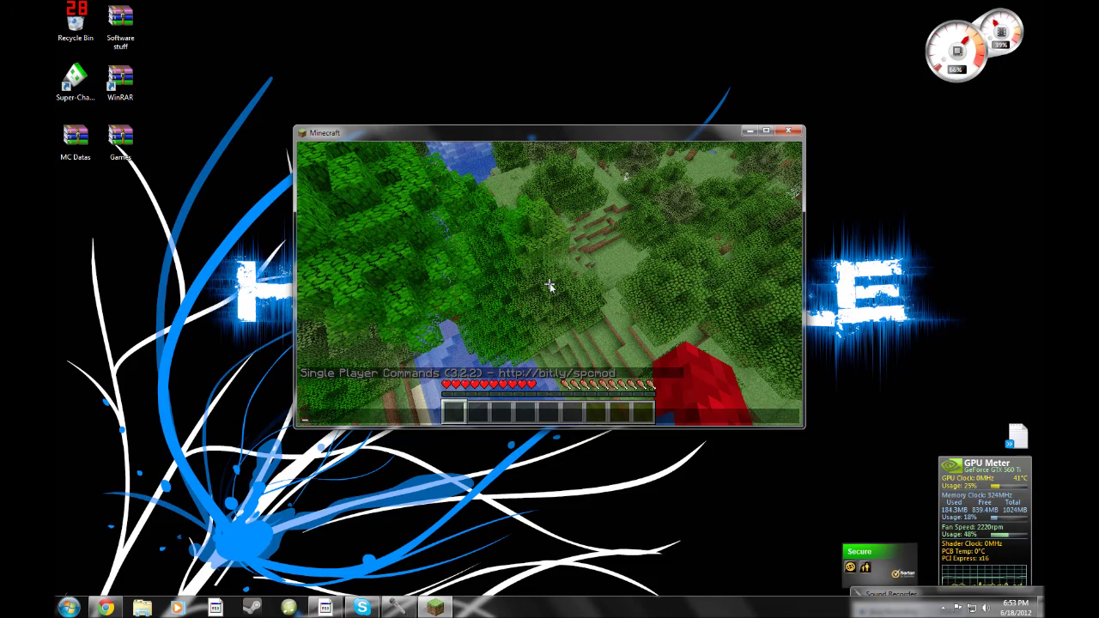
pyautogui.write('sdasd')
pyautogui.press('Return')
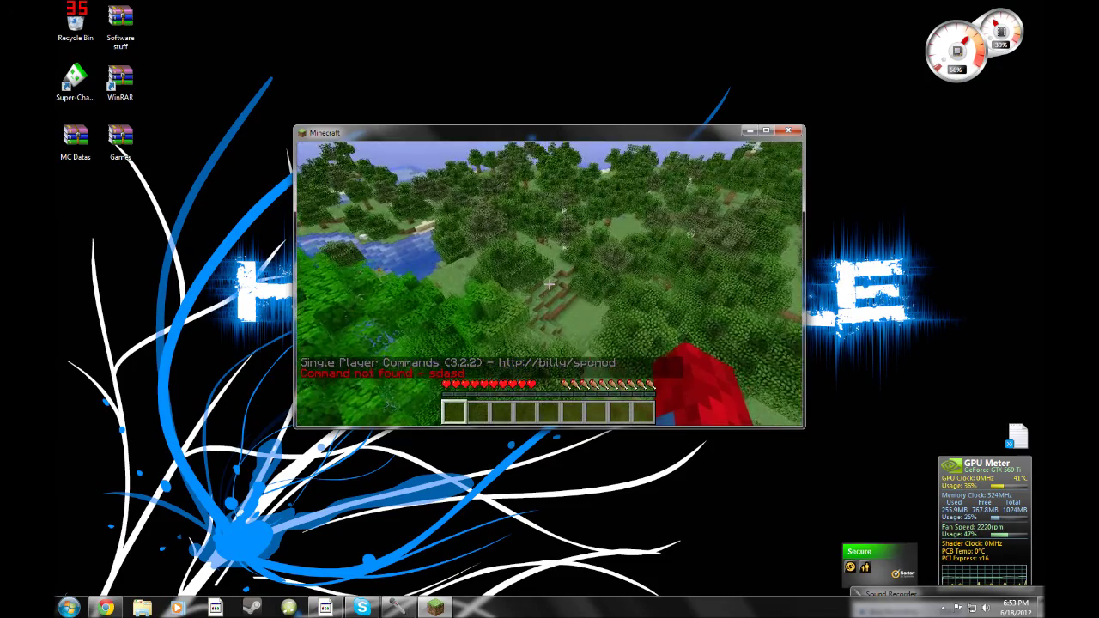
# Step: Examine the video settings available in the game options and return to the game
pyautogui.press('Escape')
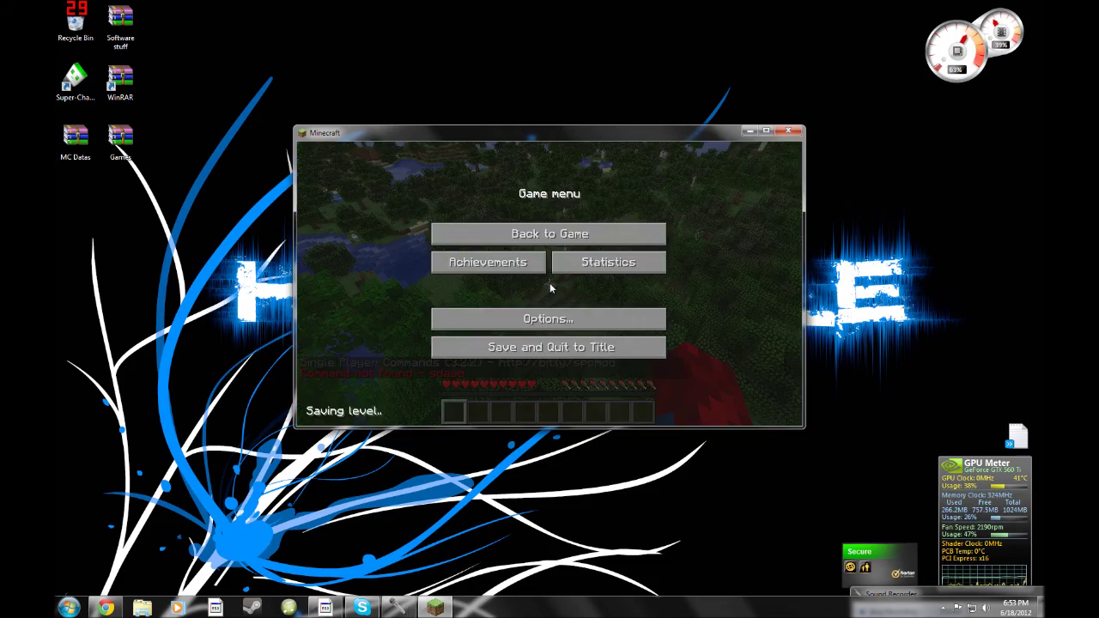
pyautogui.click(550, 317)
pyautogui.click(550, 307)
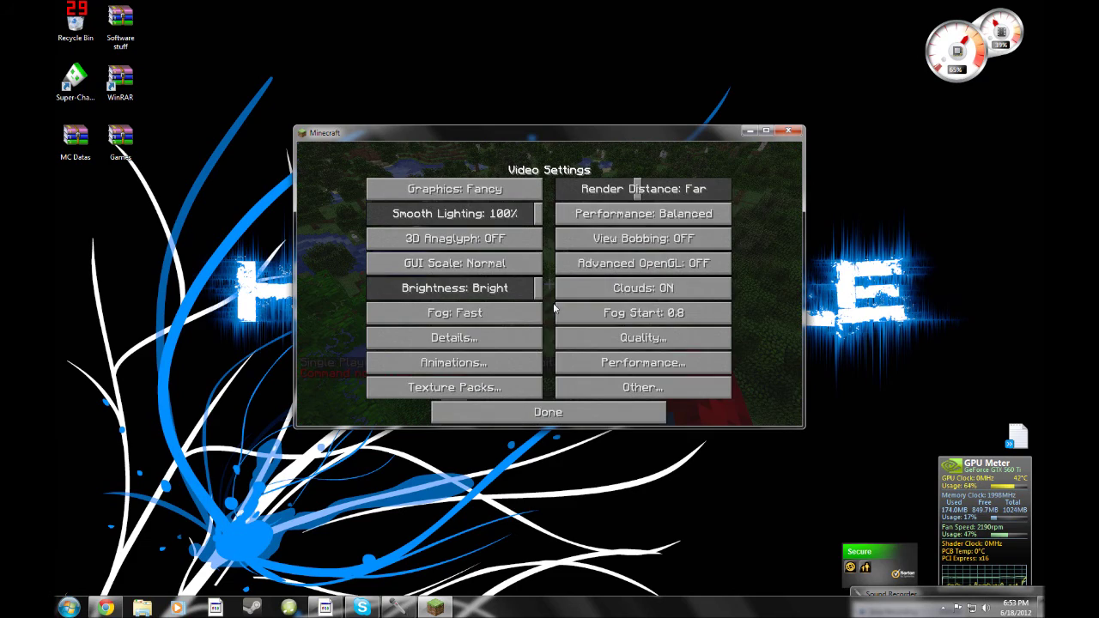
pyautogui.click(571, 416)
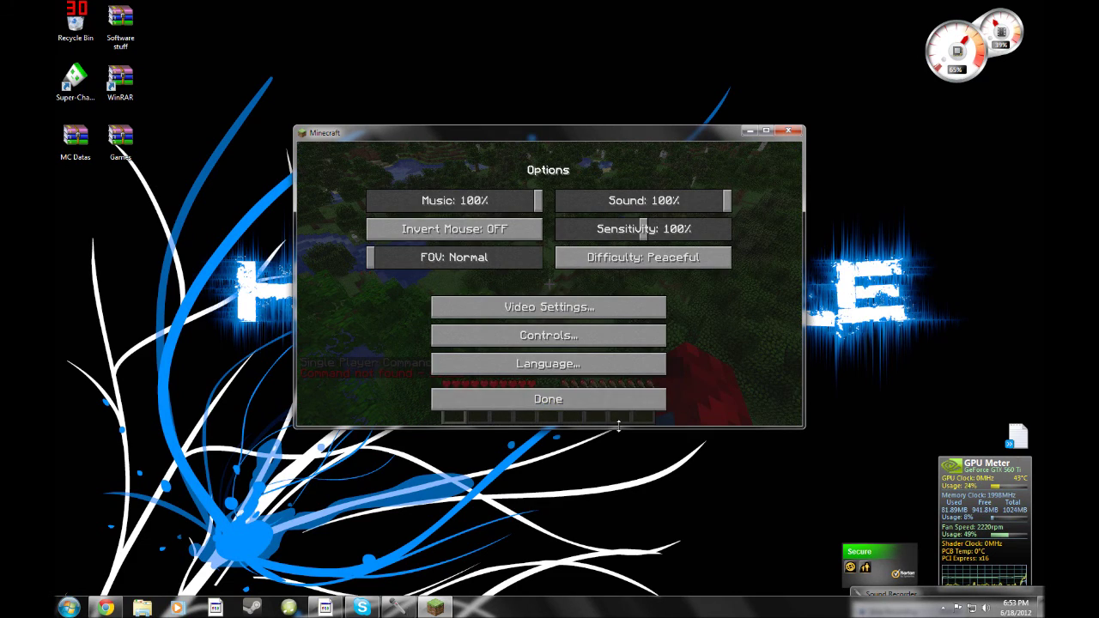
pyautogui.click(584, 400)
pyautogui.click(558, 233)
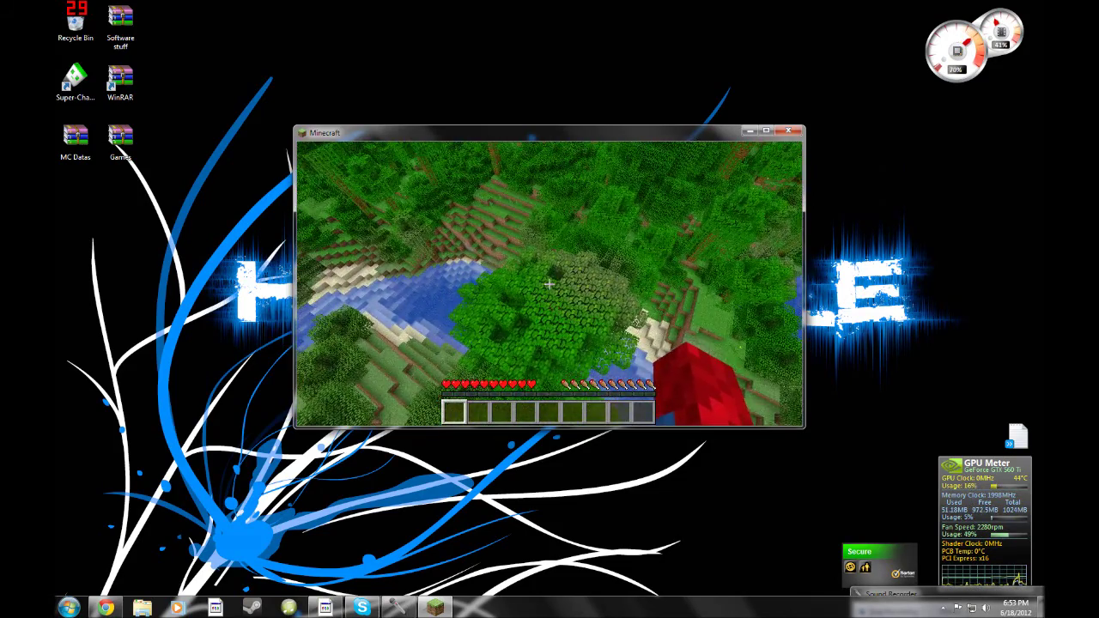
# Step: Pause the game and move the Minecraft window higher on the desktop
pyautogui.press('Escape')
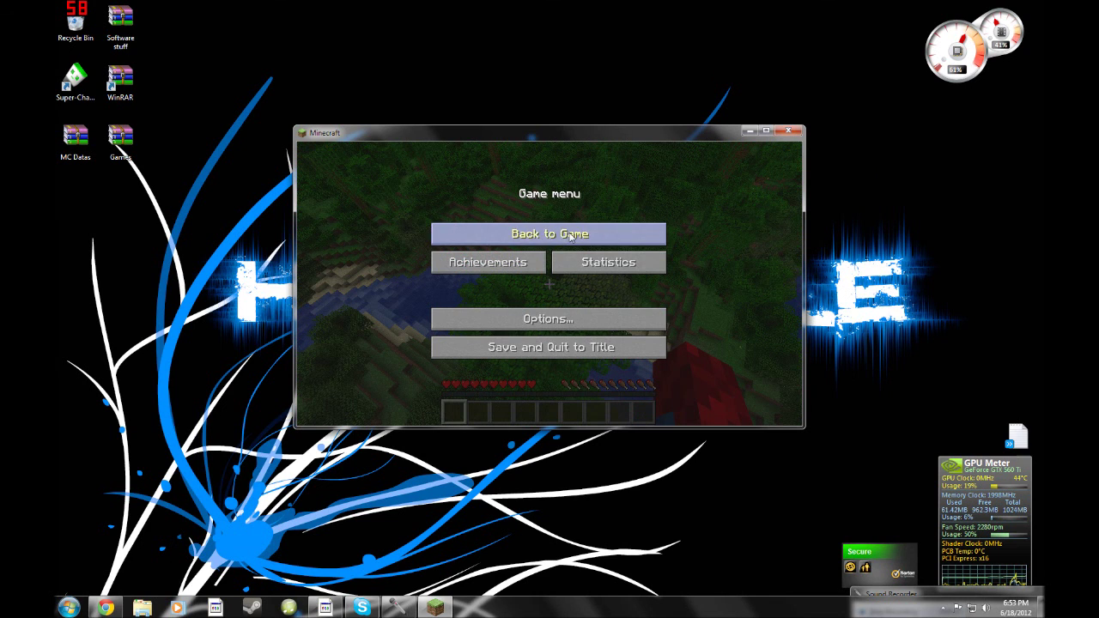
pyautogui.moveTo(615, 129); pyautogui.dragTo(629, 86)
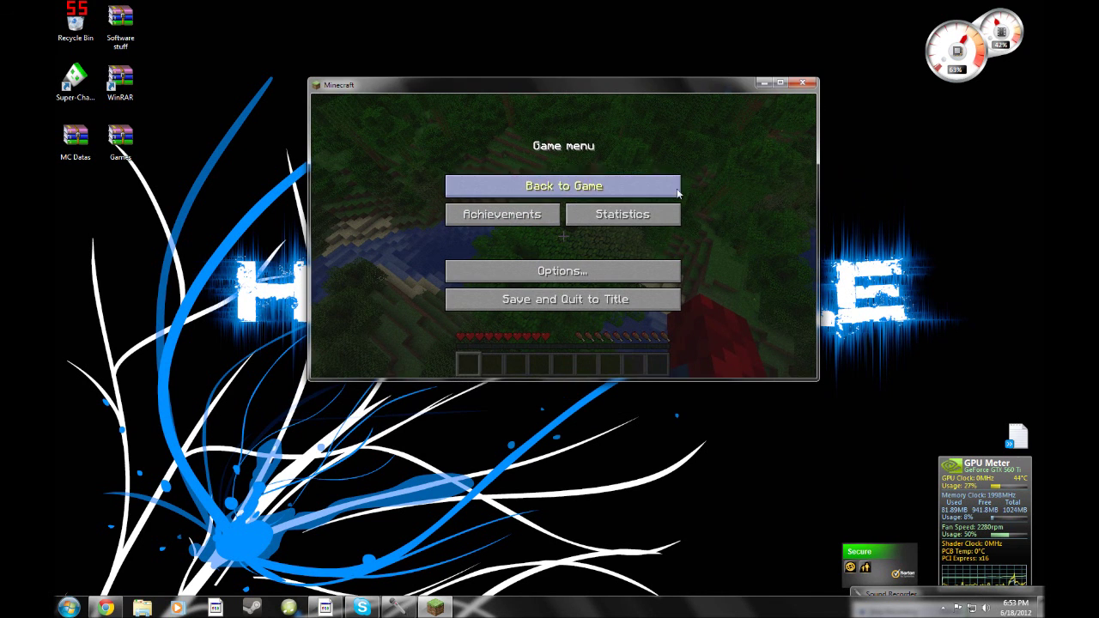